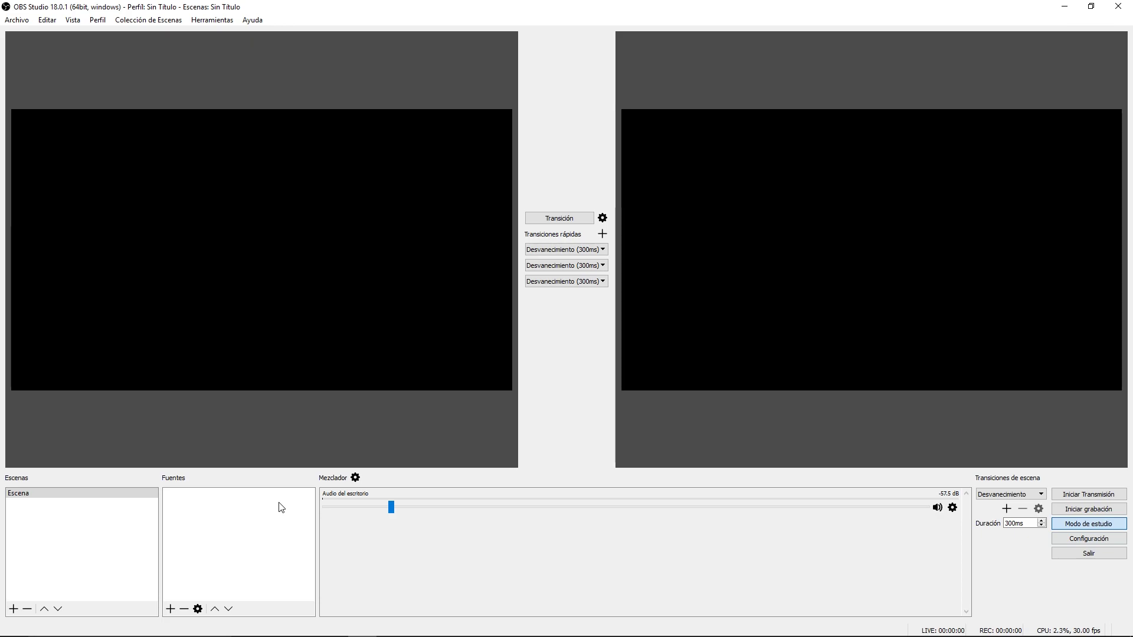
Rename the existing scene as "Escena 1".
{"action": "left_click", "coordinate": [108, 523]}
{"action": "right_click", "coordinate": [26, 500]}
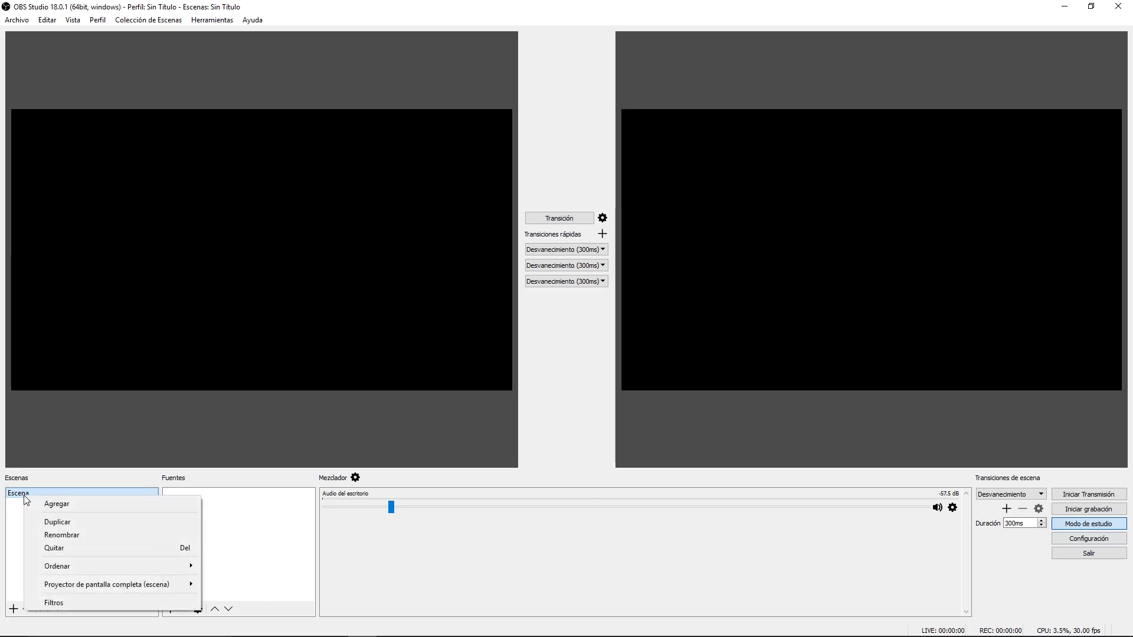
{"action": "left_click", "coordinate": [81, 532]}
{"action": "type", "text": "1"}
{"action": "key", "text": "Return"}
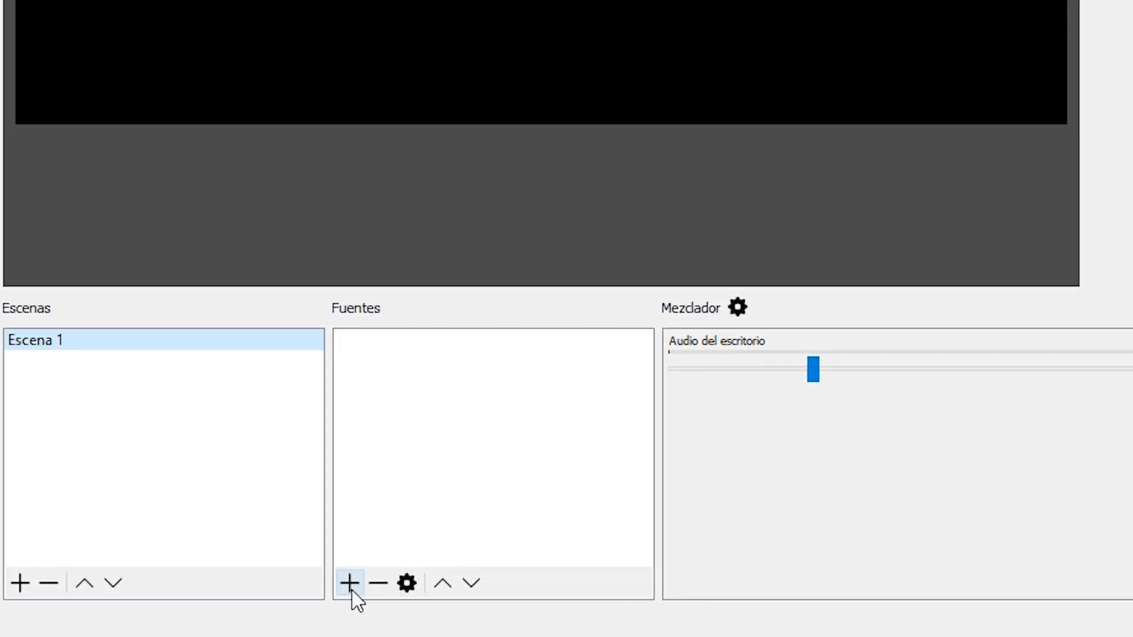
Add a new colour source named "fondo" to Escena 1.
{"action": "left_click", "coordinate": [352, 587]}
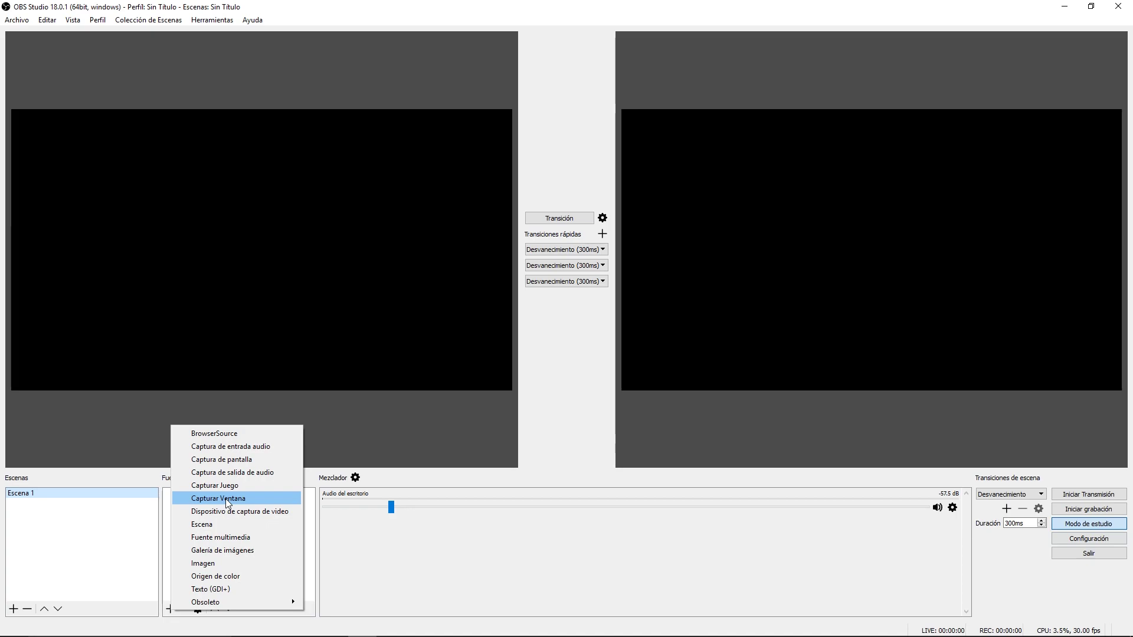
{"action": "left_click", "coordinate": [239, 575]}
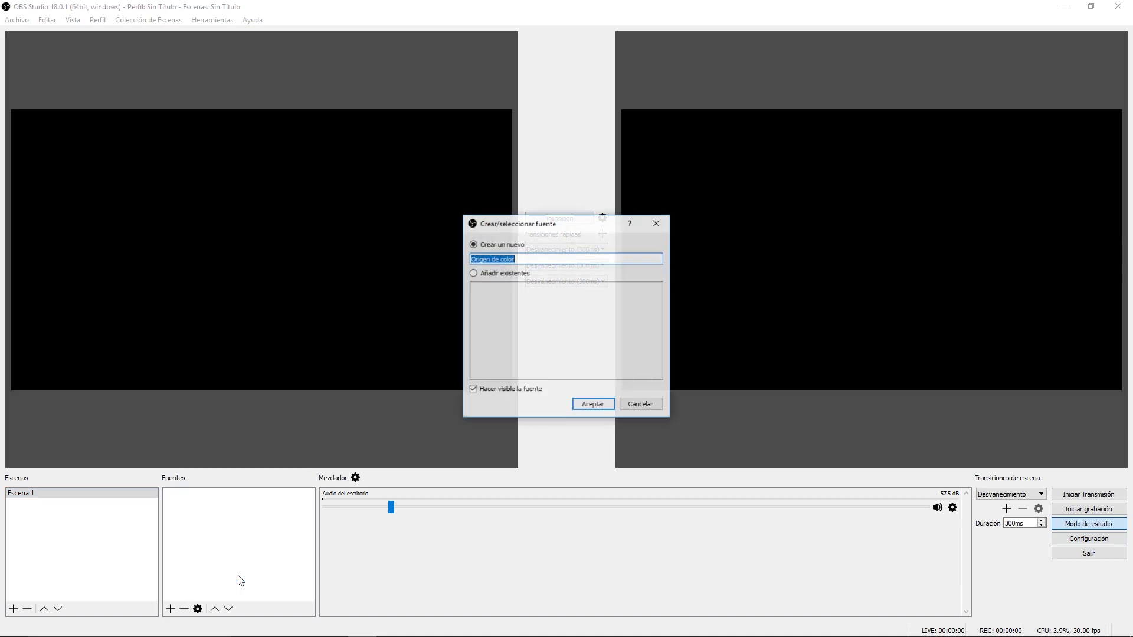
{"action": "type", "text": "fondo"}
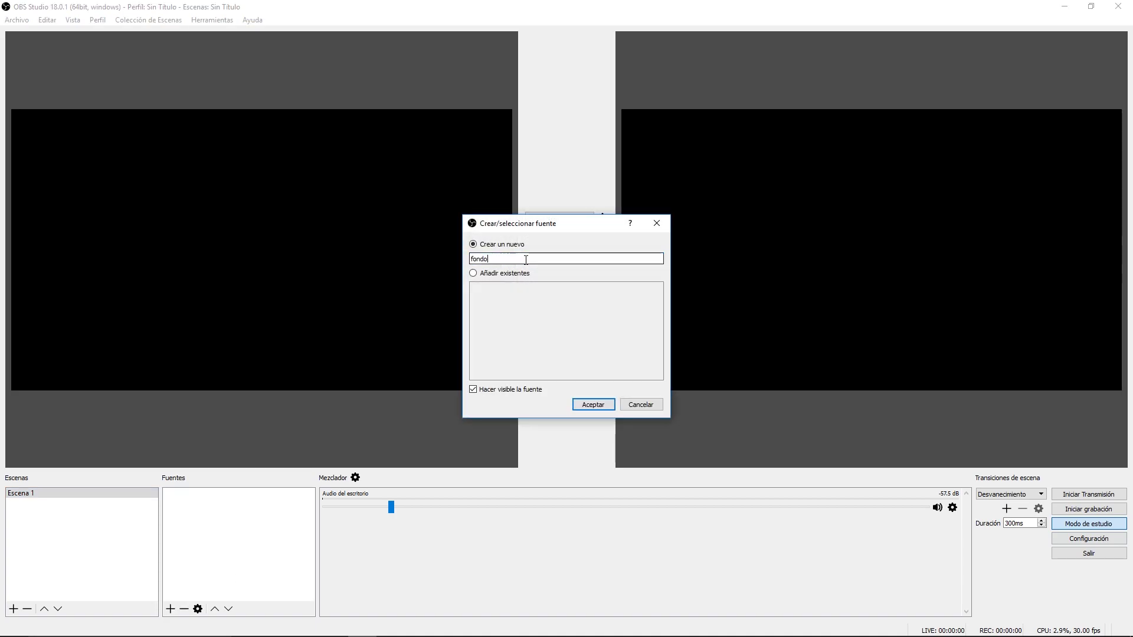
{"action": "key", "text": "ctrl+a"}
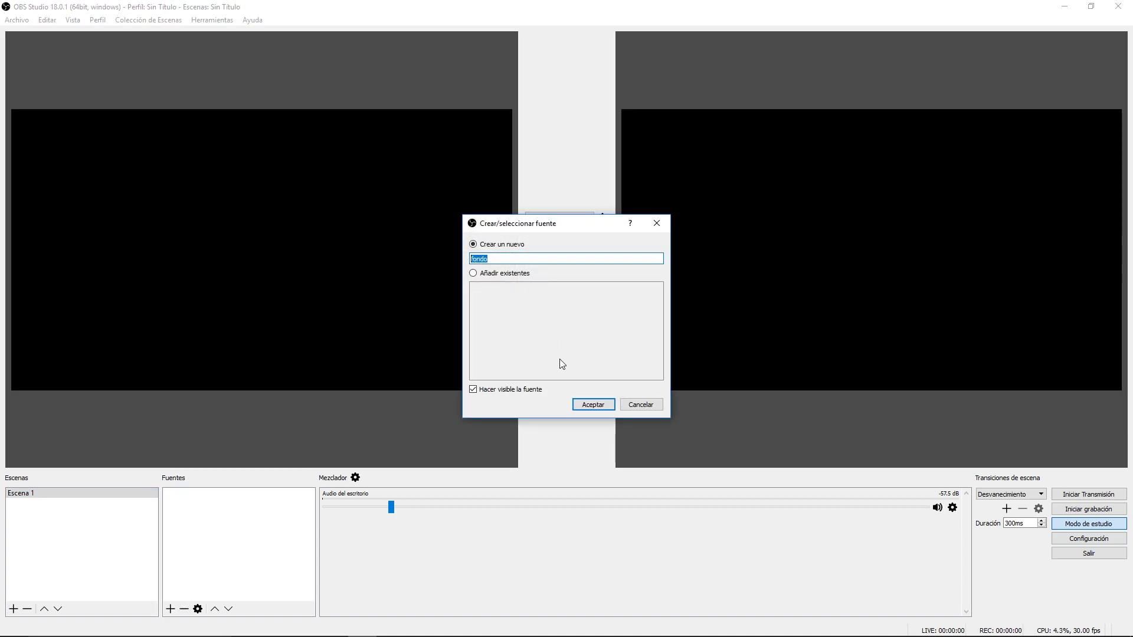
{"action": "left_click", "coordinate": [593, 405]}
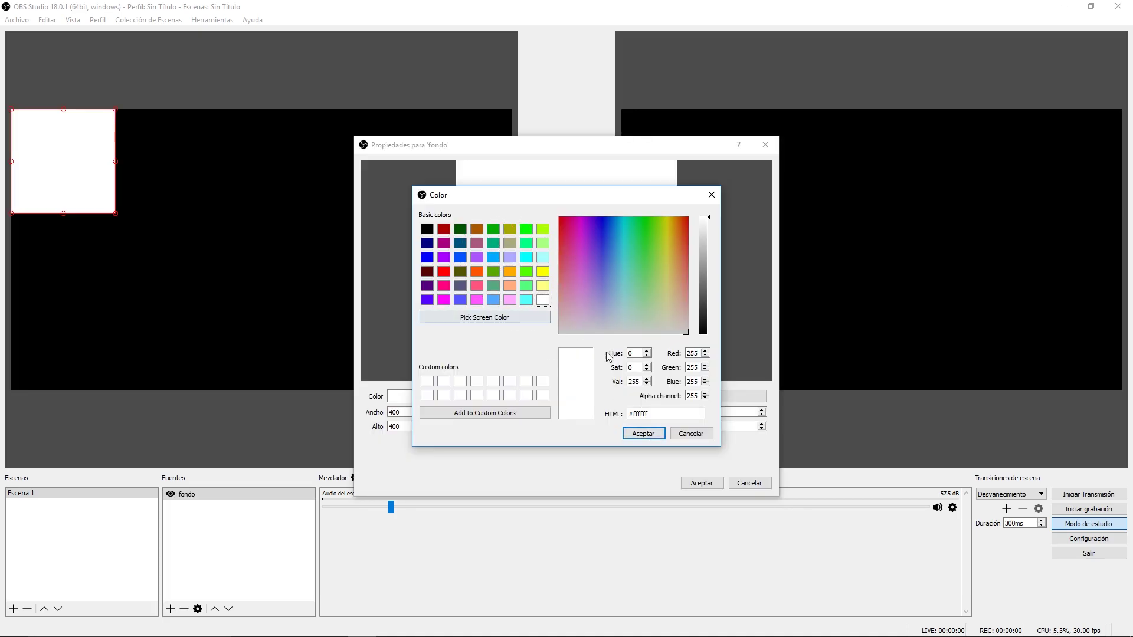
Give the fondo source the white colour #ffffff, a width of 1990 and a height of 1080.
{"action": "left_click", "coordinate": [645, 434]}
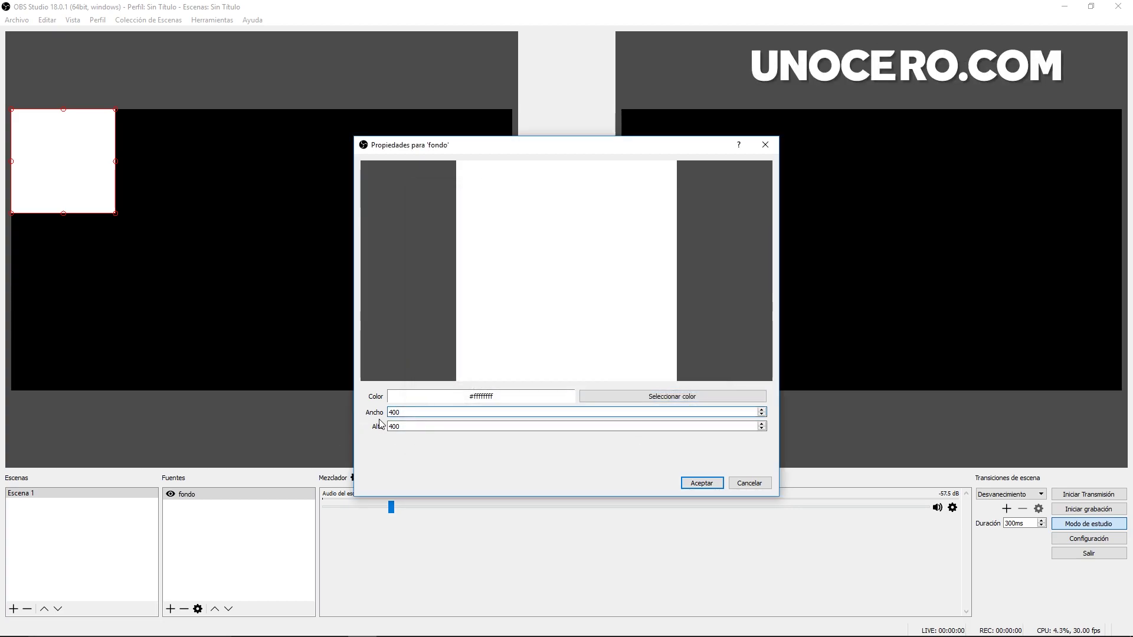
{"action": "double_click", "coordinate": [405, 415]}
{"action": "type", "text": "1990"}
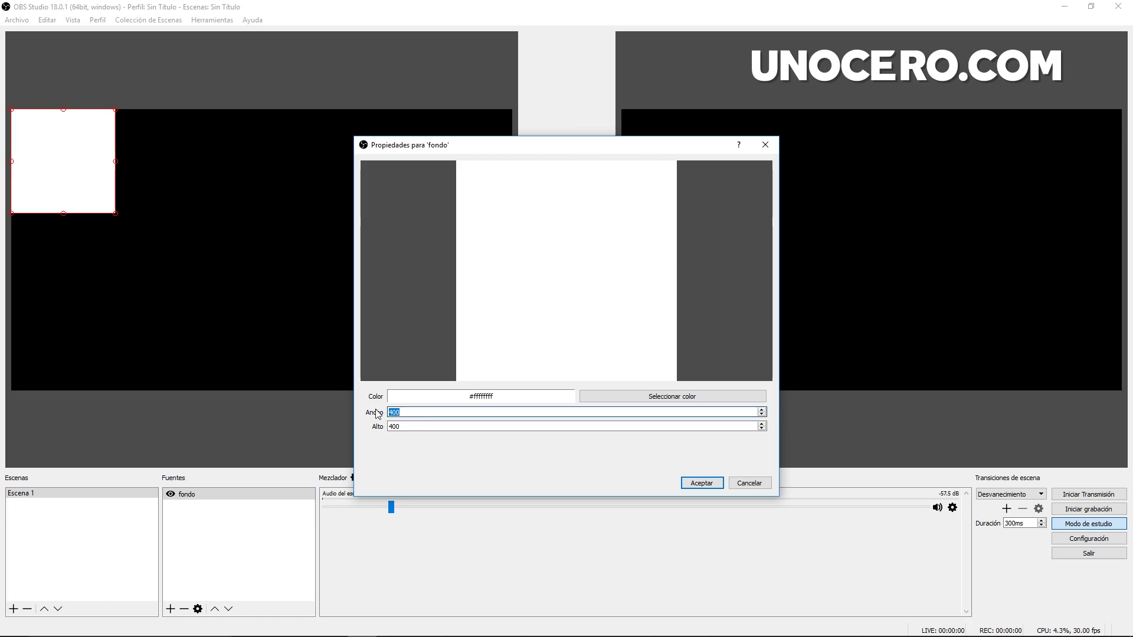
{"action": "key", "text": "Tab"}
{"action": "type", "text": "1080"}
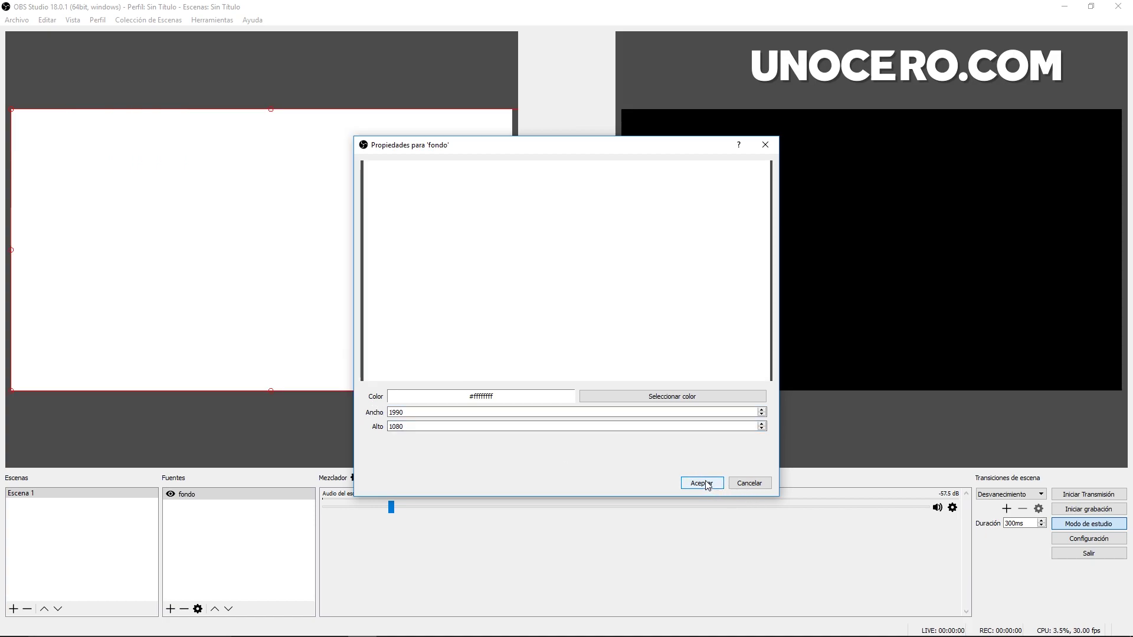
{"action": "left_click", "coordinate": [707, 482]}
{"action": "left_click", "coordinate": [194, 493]}
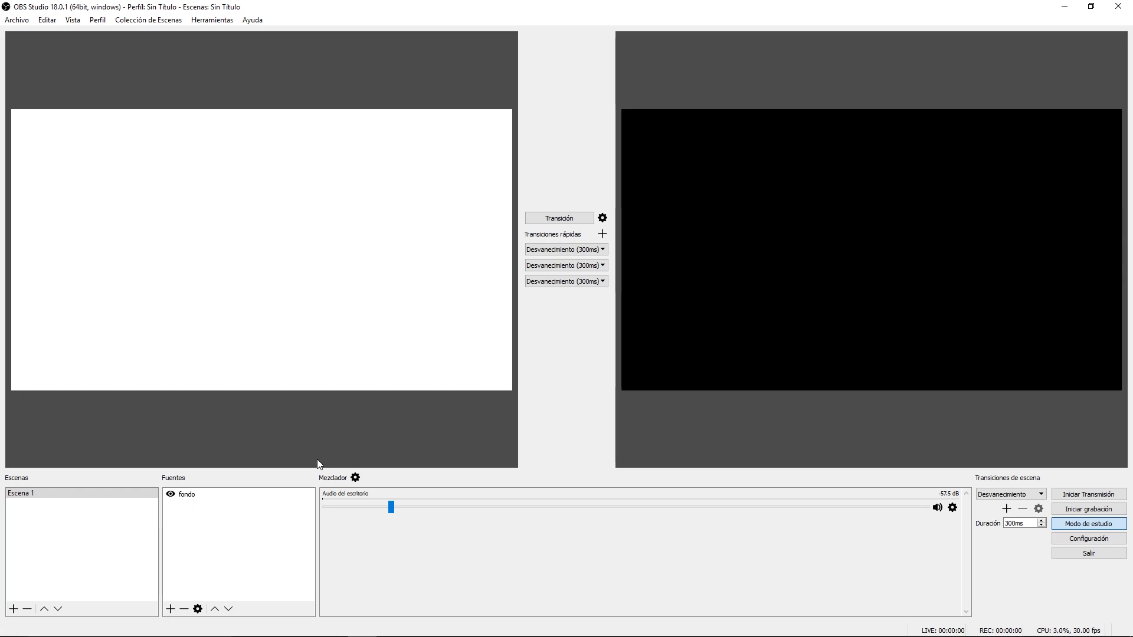
Add a new BrowserSource named "web" to Escena 1.
{"action": "left_click", "coordinate": [170, 609]}
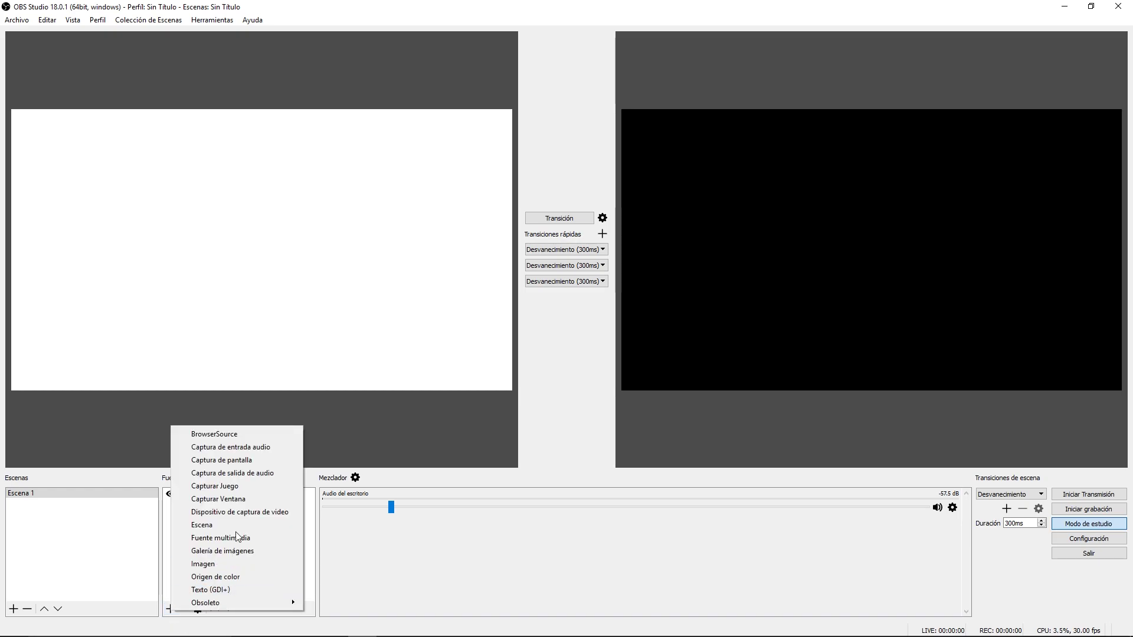
{"action": "left_click", "coordinate": [251, 435]}
{"action": "type", "text": "web"}
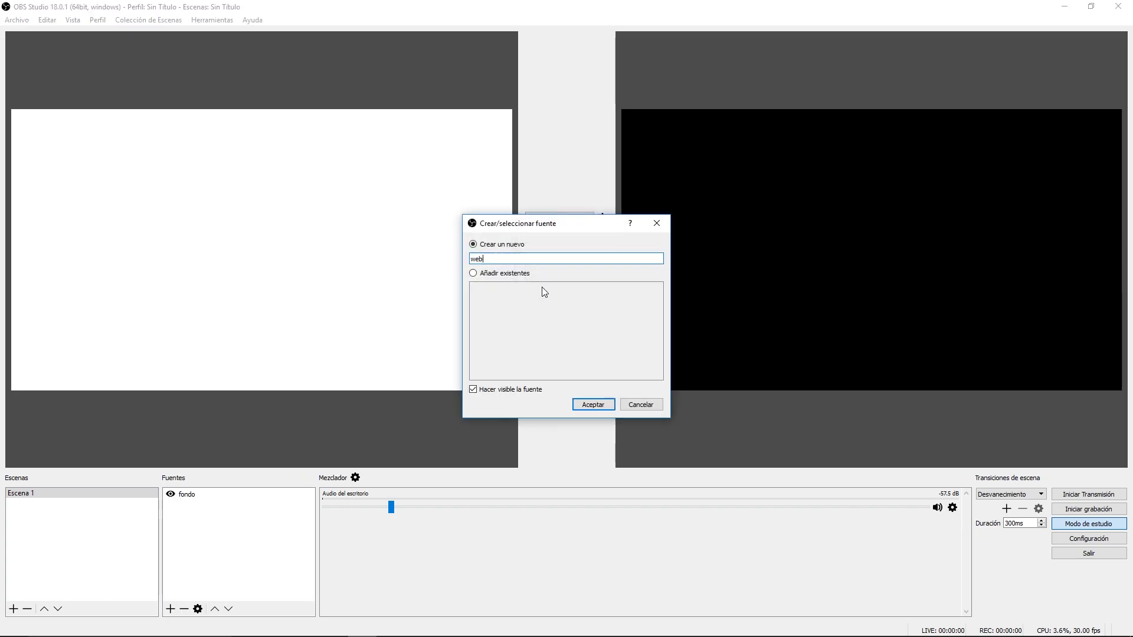
{"action": "left_click", "coordinate": [595, 408]}
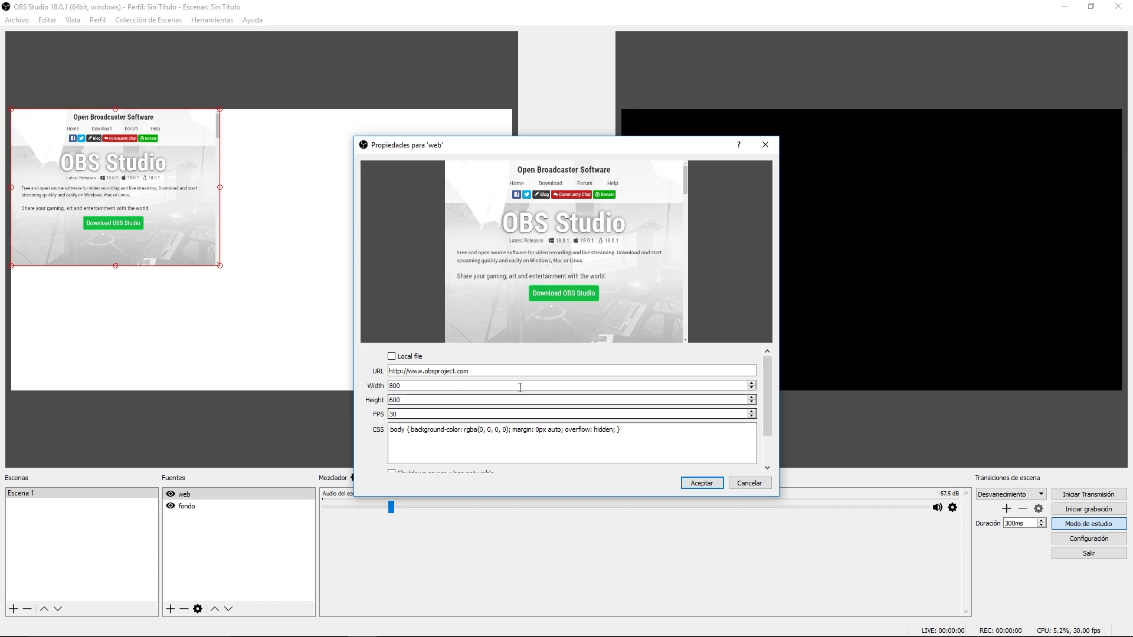
Set the web source's URL to unocero.com, its width to 1920 and its height to 1080.
{"action": "left_click_drag", "start_coordinate": [507, 371], "coordinate": [387, 371]}
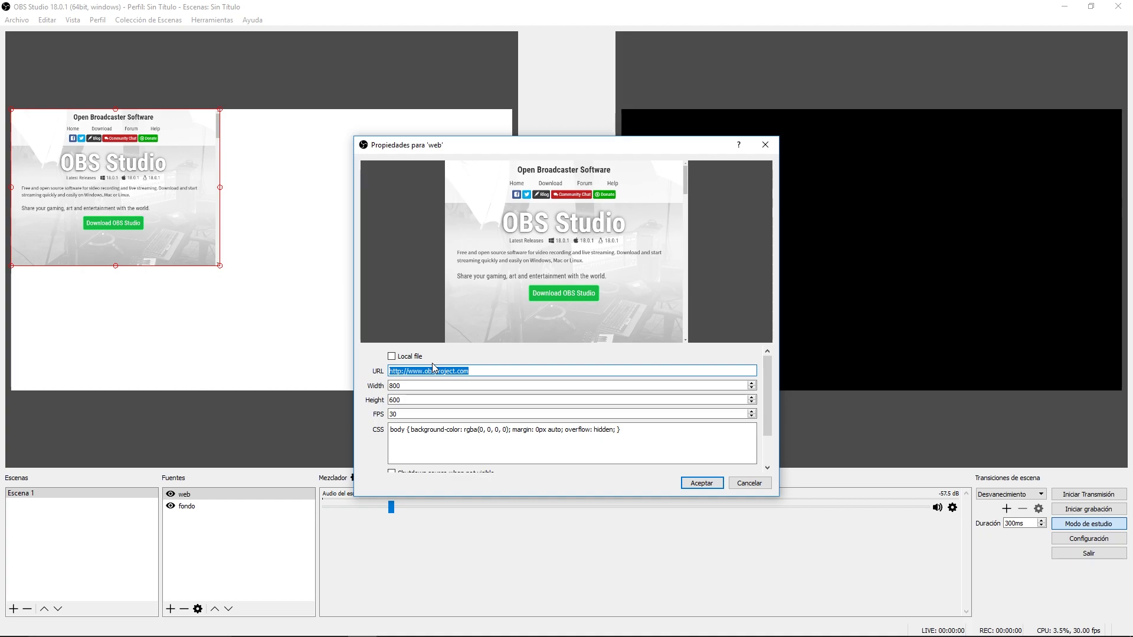
{"action": "type", "text": "unocero.com"}
{"action": "key", "text": "Tab"}
{"action": "type", "text": "1920"}
{"action": "key", "text": "Tab"}
{"action": "type", "text": "1080"}
{"action": "key", "text": "Tab"}
{"action": "key", "text": "Tab"}
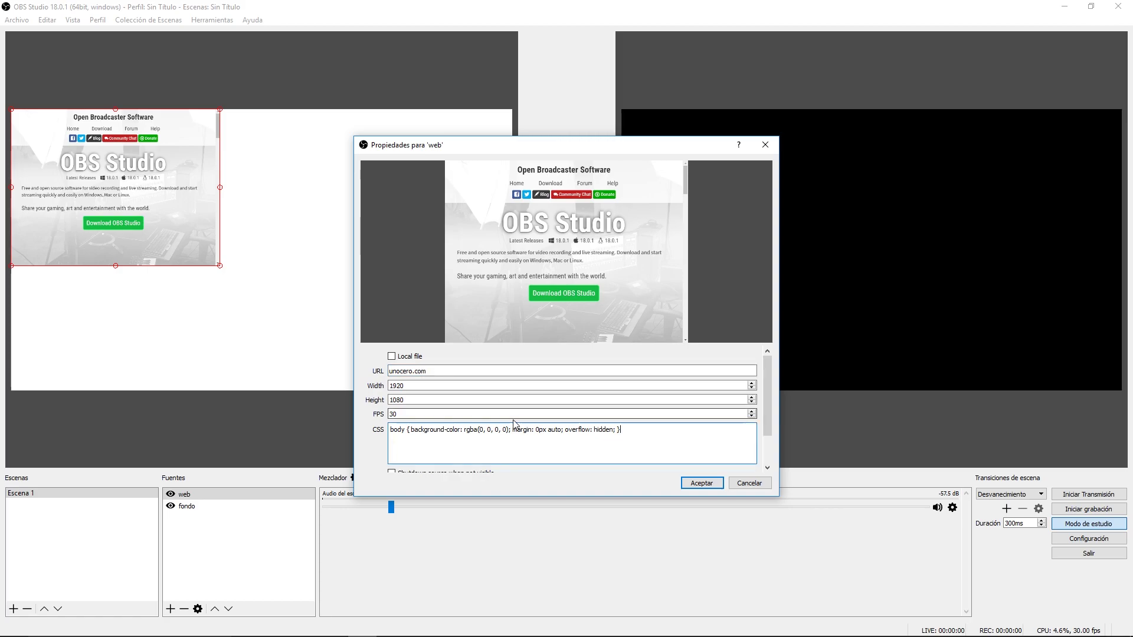
{"action": "left_click", "coordinate": [699, 483]}
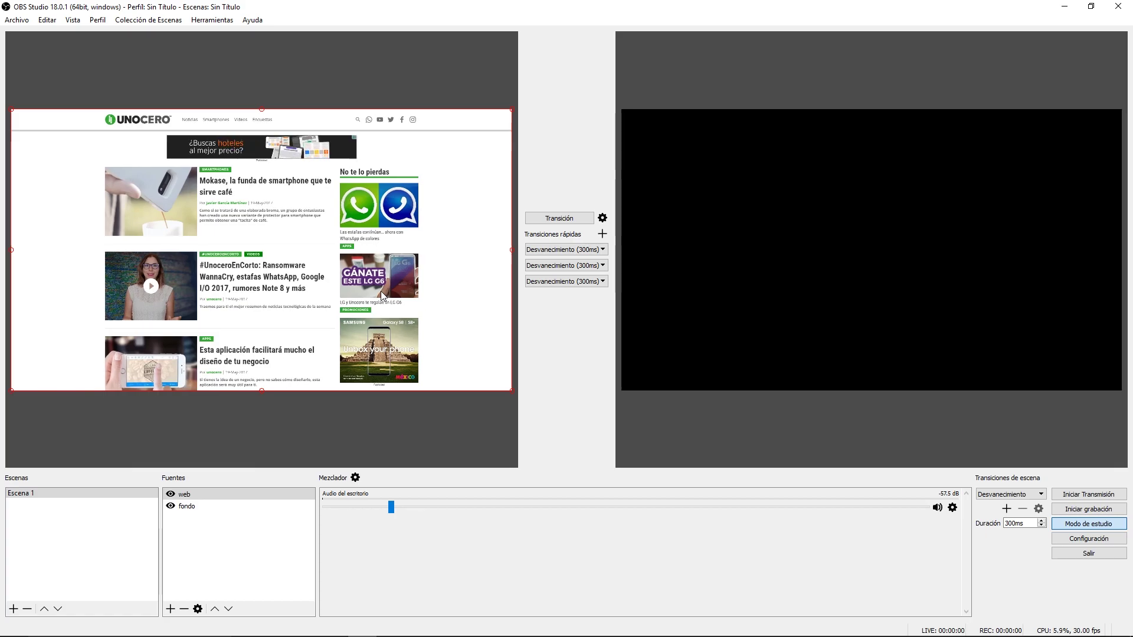
Add an audio input capture named "microfono" that uses the Blue Snowball microphone as its device.
{"action": "left_click", "coordinate": [220, 494]}
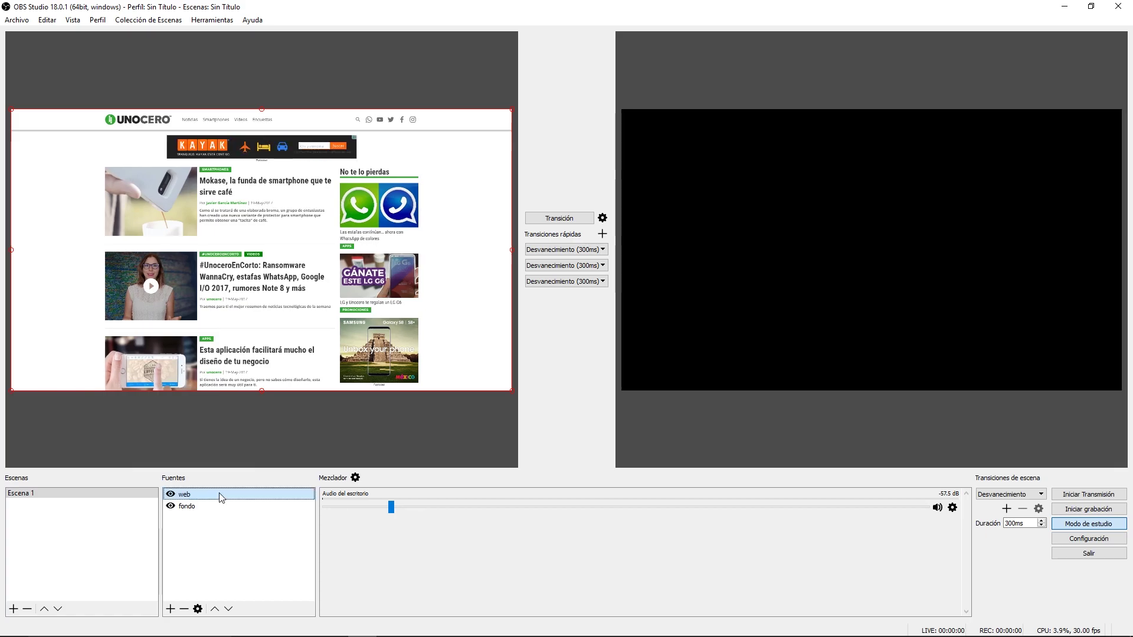
{"action": "left_click", "coordinate": [171, 609]}
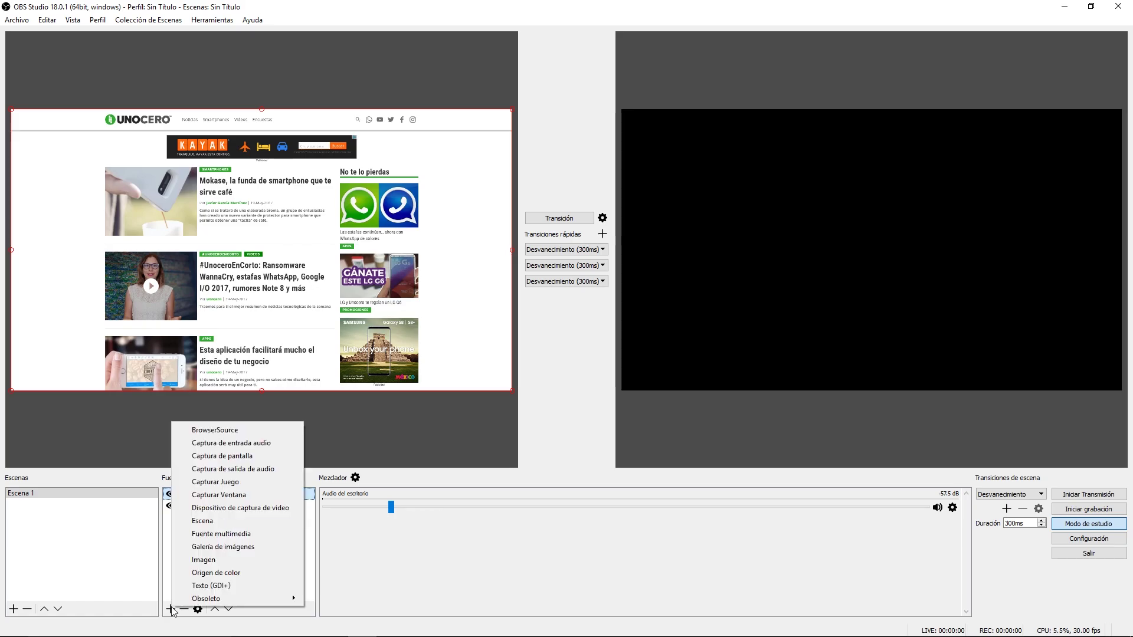
{"action": "left_click", "coordinate": [247, 444]}
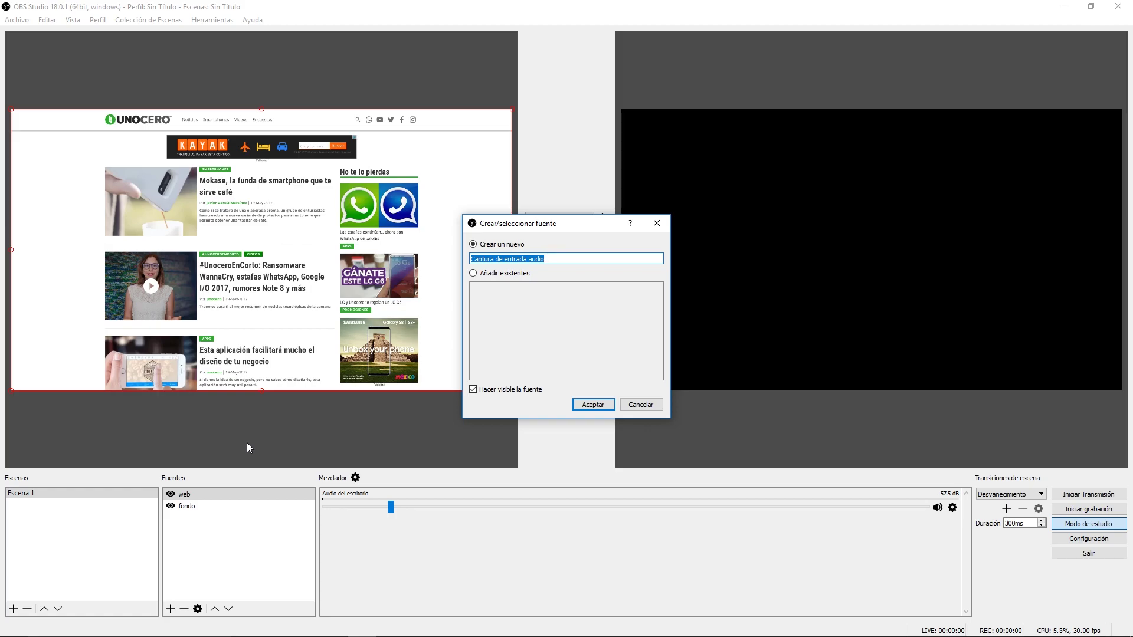
{"action": "type", "text": "microfono"}
{"action": "left_click", "coordinate": [591, 405]}
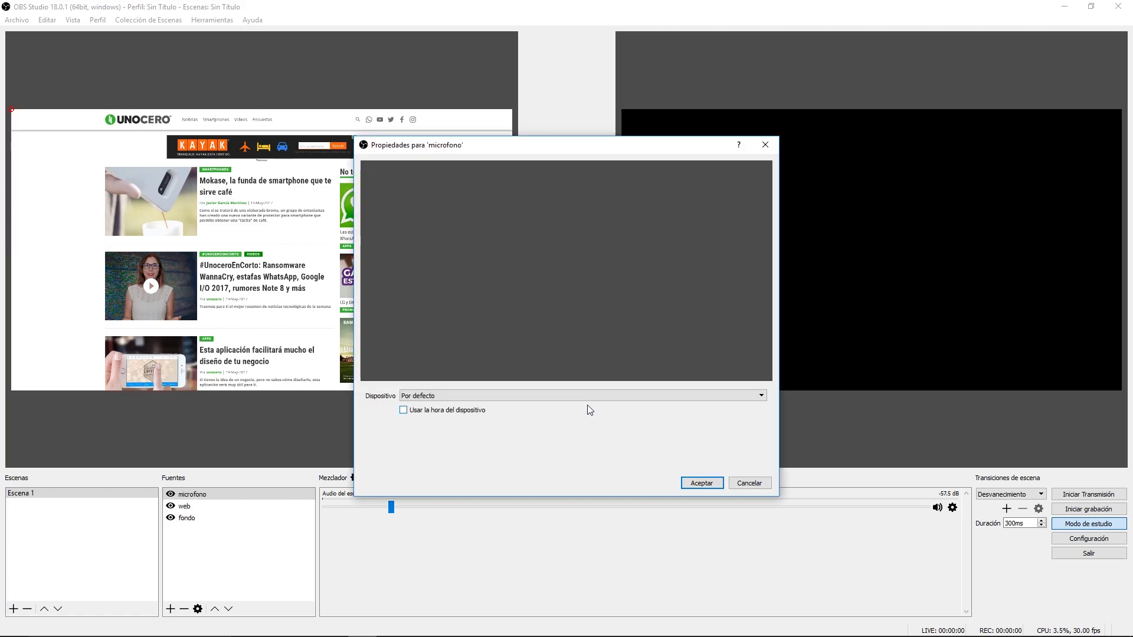
{"action": "left_click", "coordinate": [437, 396]}
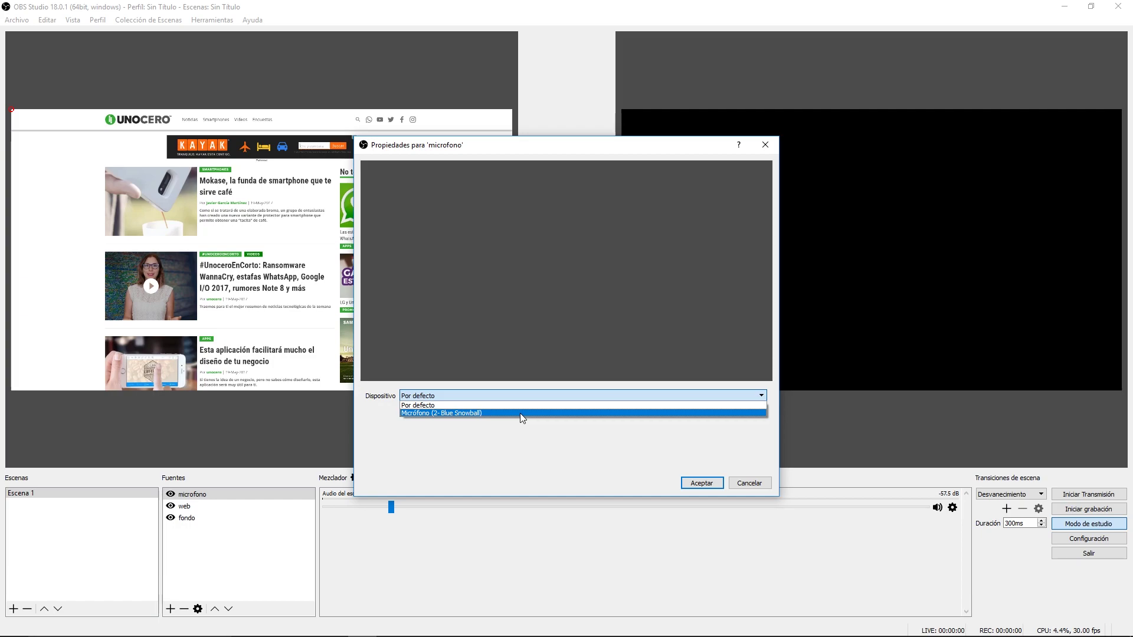
{"action": "left_click", "coordinate": [479, 414]}
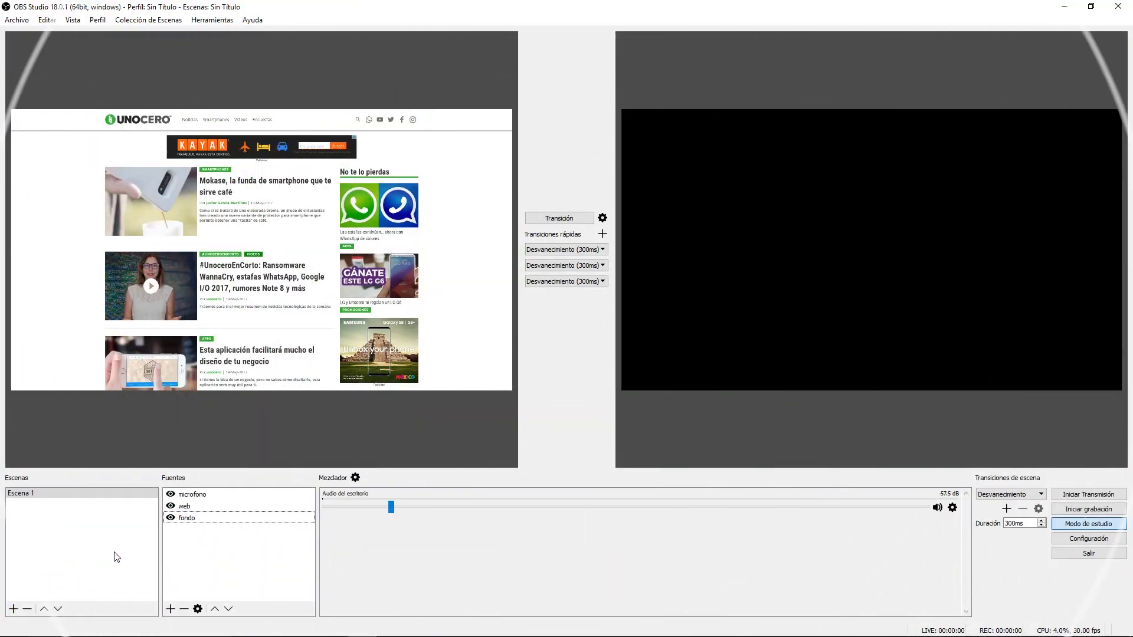
Create a second scene named "Escena 2".
{"action": "left_click", "coordinate": [13, 609]}
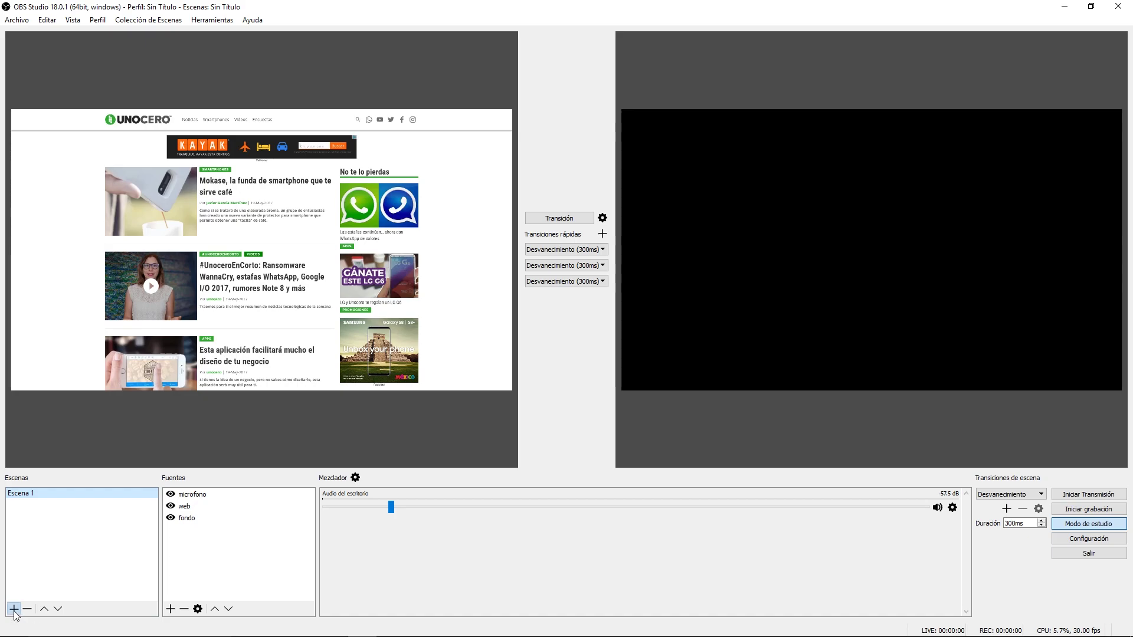
{"action": "left_click", "coordinate": [449, 327]}
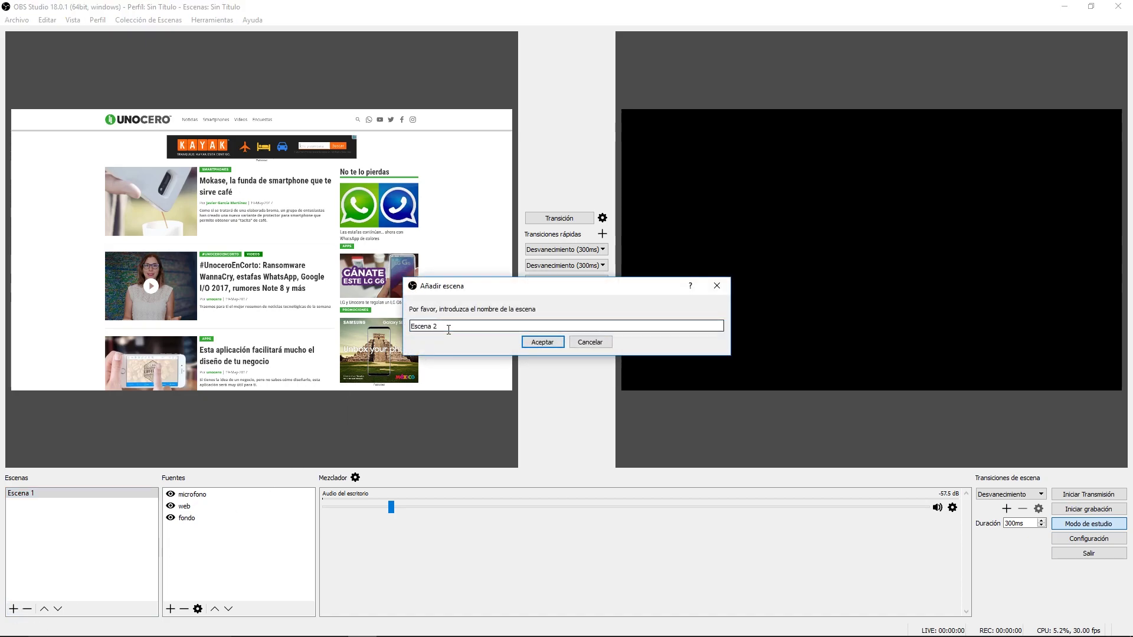
{"action": "left_click", "coordinate": [544, 342]}
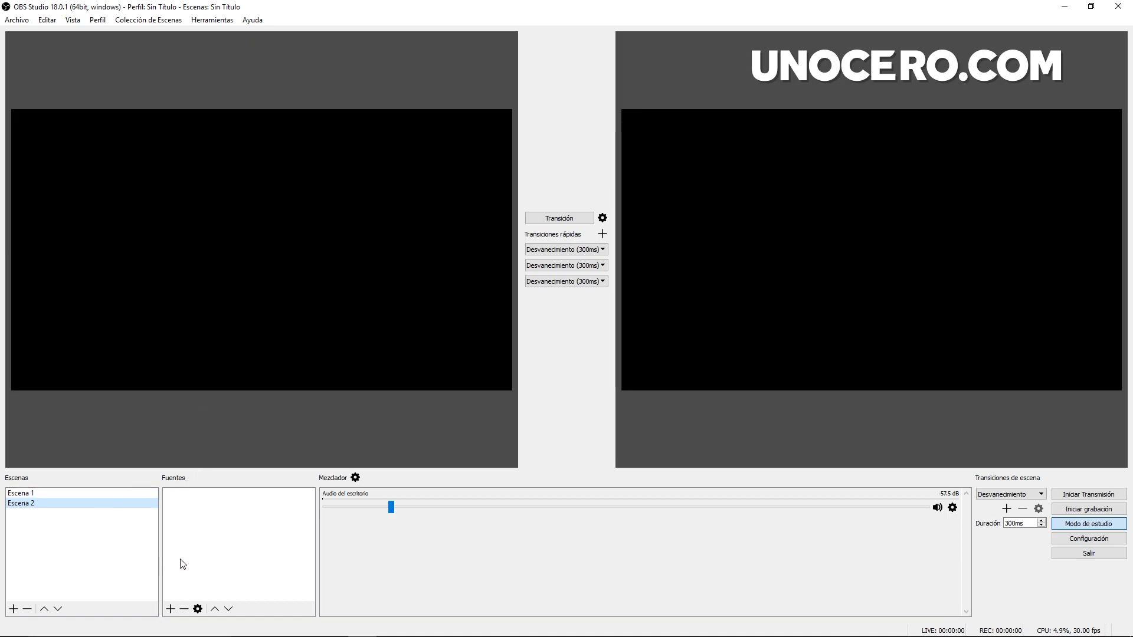
Add a white colour source named "fondo2" to Escena 2.
{"action": "left_click", "coordinate": [171, 608]}
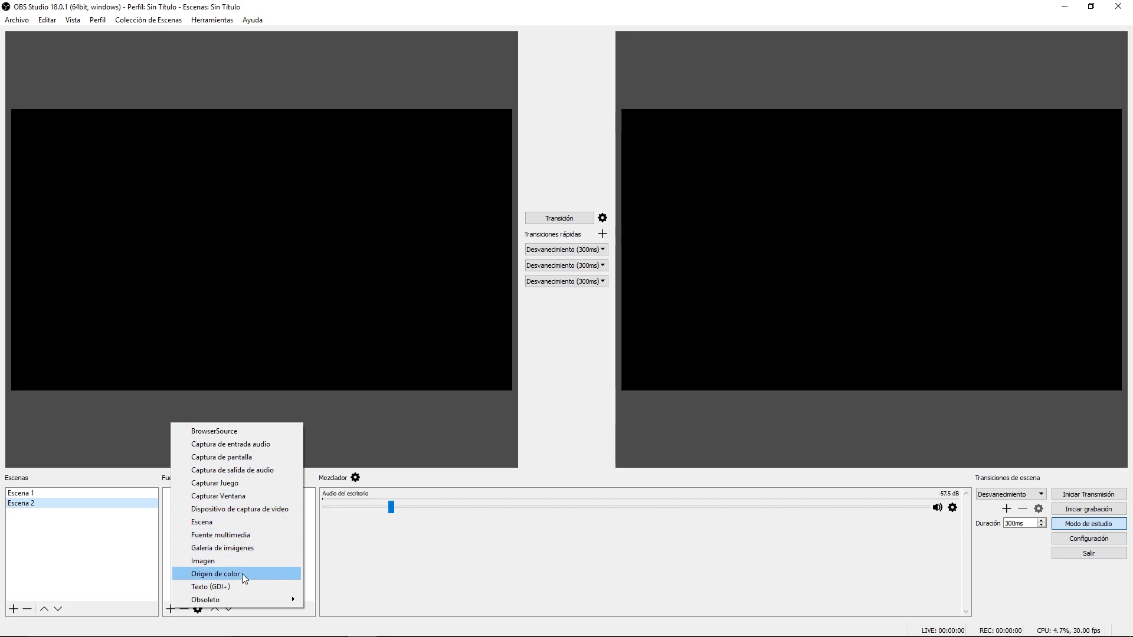
{"action": "left_click", "coordinate": [242, 573]}
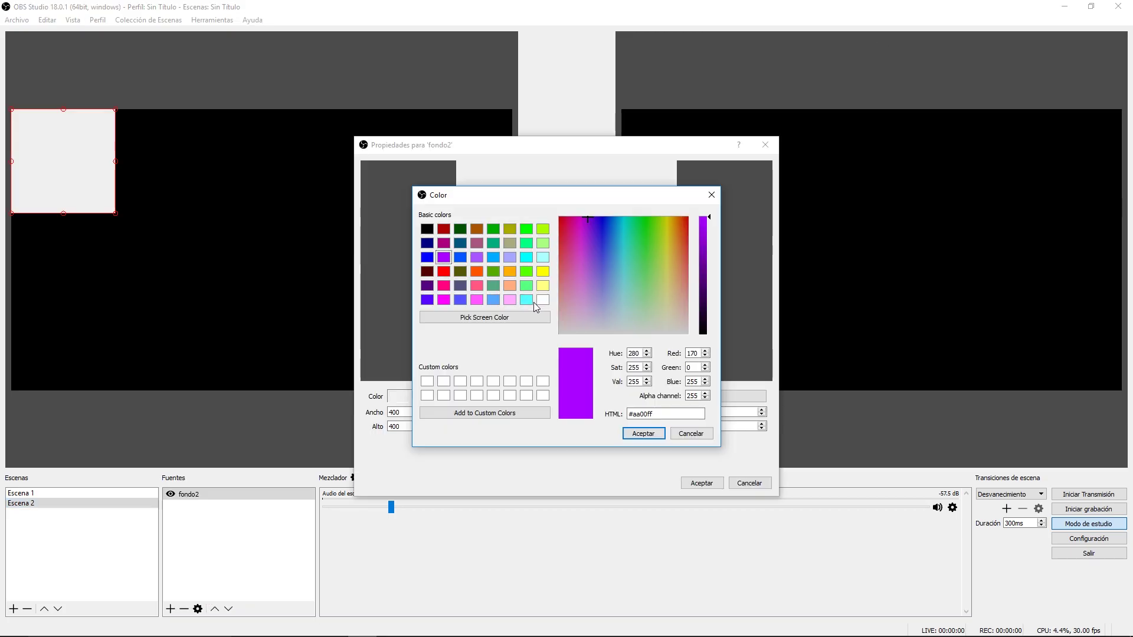
{"action": "left_click", "coordinate": [541, 300]}
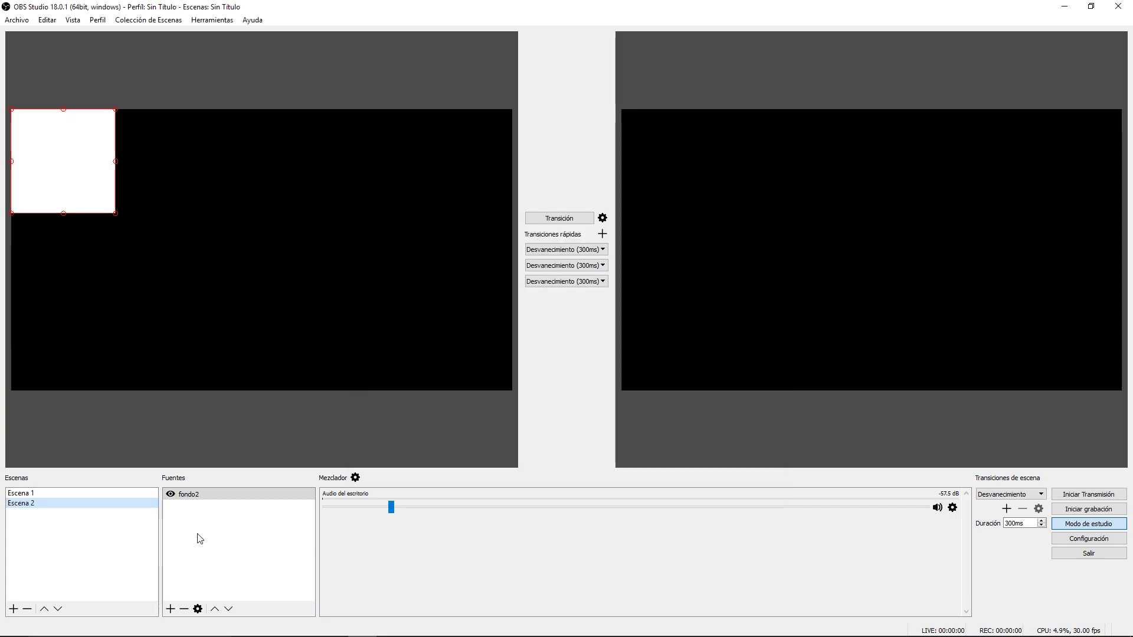
Enlarge the fondo2 source in the preview so that it fills the whole canvas.
{"action": "left_click", "coordinate": [198, 609]}
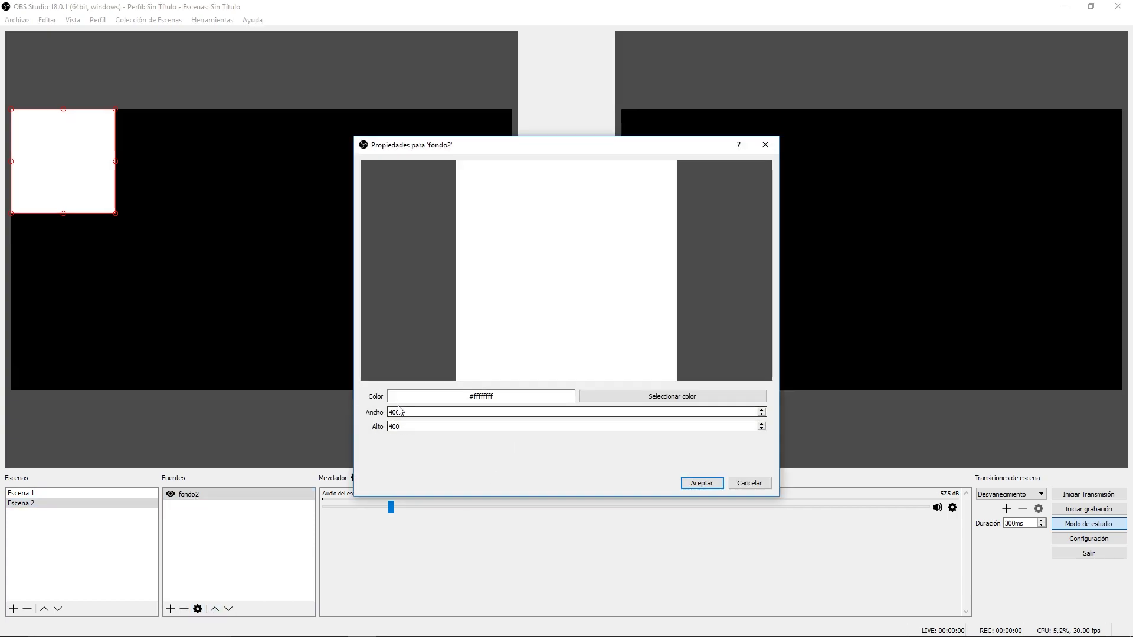
{"action": "key", "text": "Escape"}
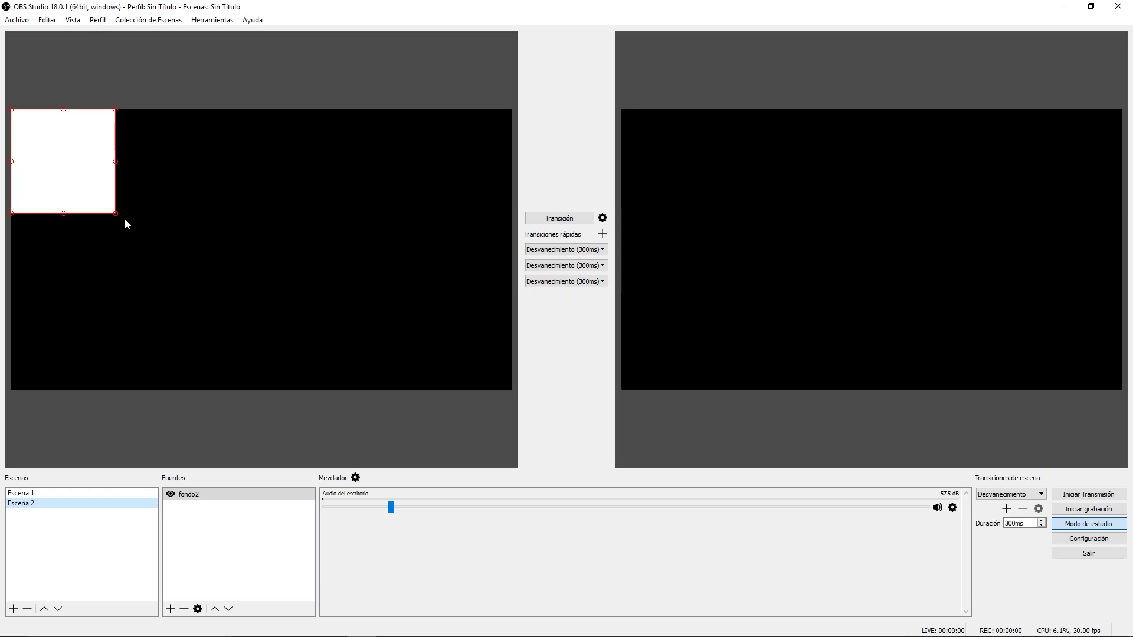
{"action": "left_click_drag", "start_coordinate": [117, 214], "coordinate": [292, 278]}
{"action": "key", "text": "ctrl+s"}
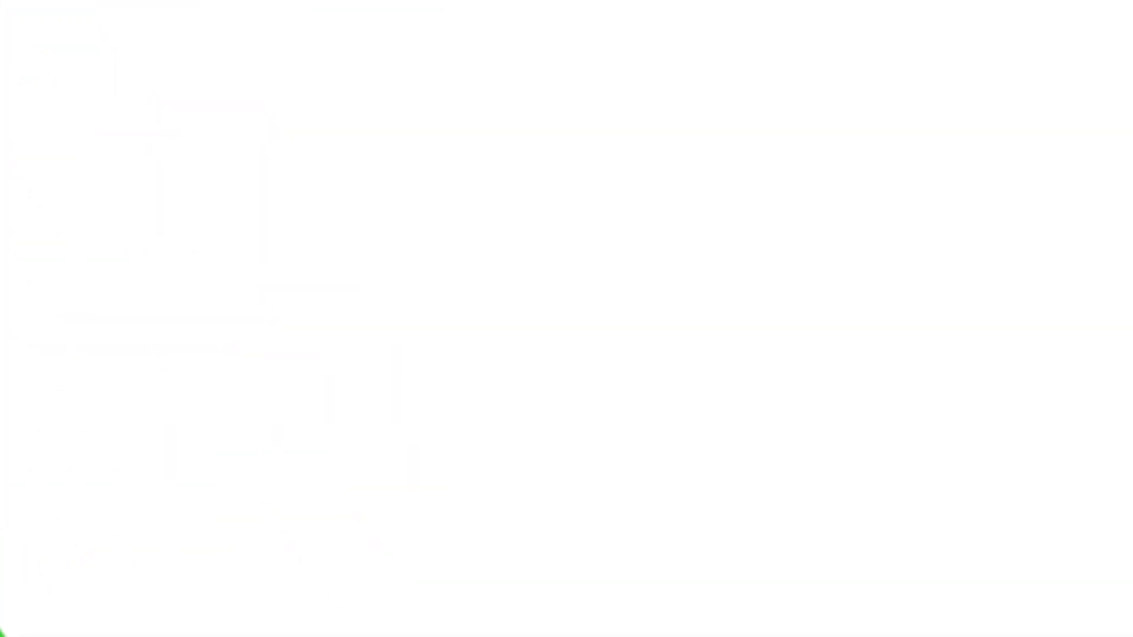
Add the existing microfono audio input capture to Escena 2.
{"action": "left_click", "coordinate": [170, 608]}
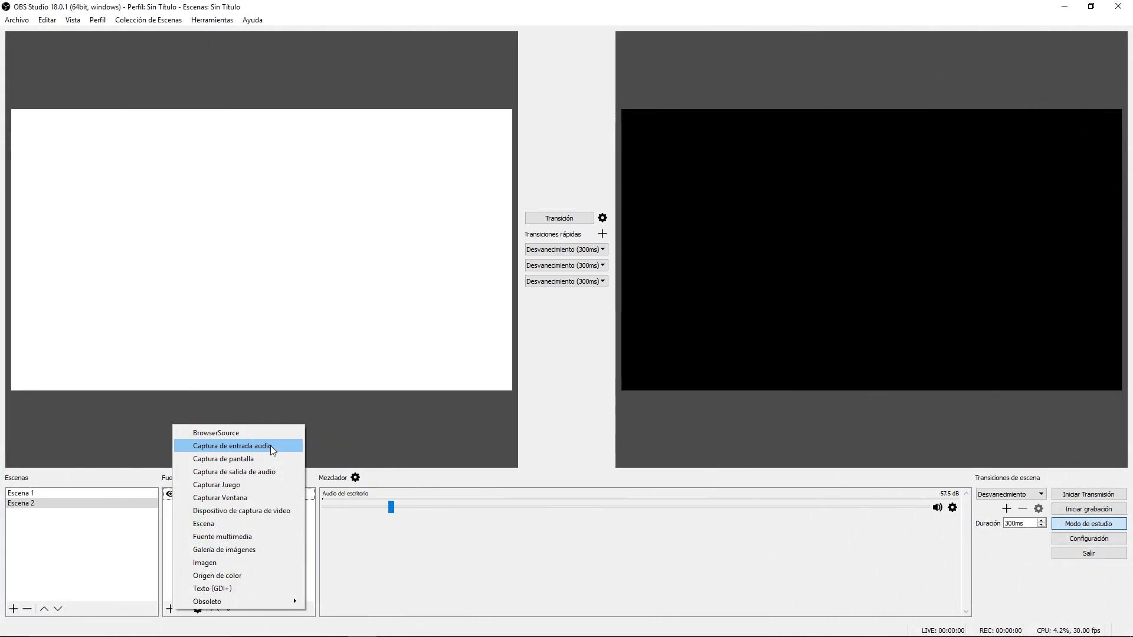
{"action": "left_click", "coordinate": [270, 445]}
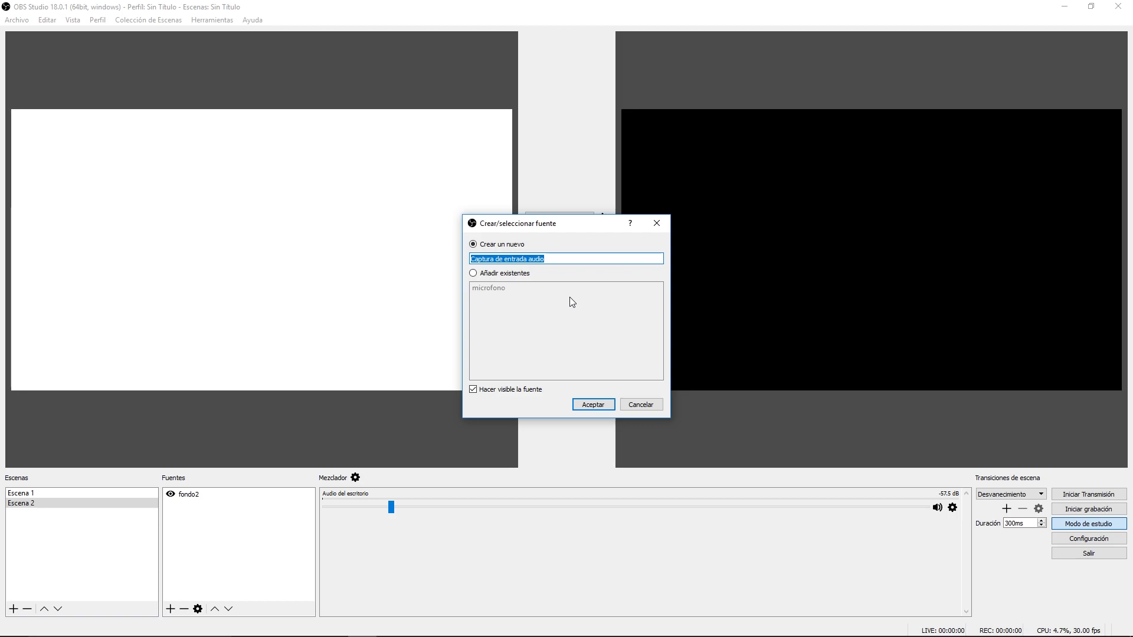
{"action": "left_click", "coordinate": [473, 273]}
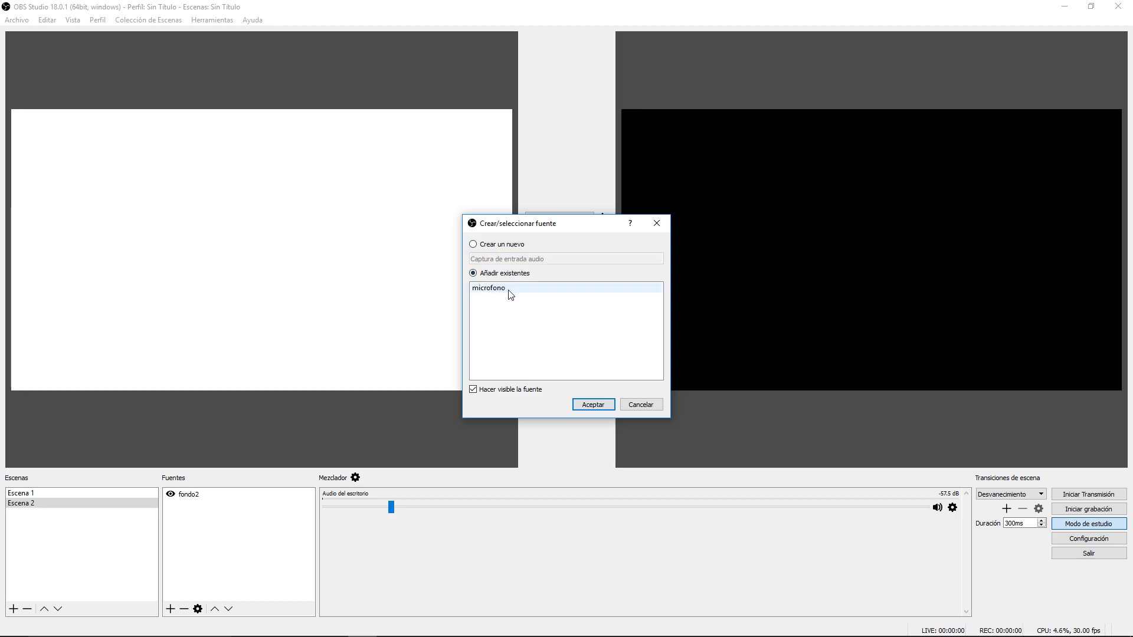
{"action": "left_click", "coordinate": [497, 290]}
{"action": "left_click", "coordinate": [593, 405]}
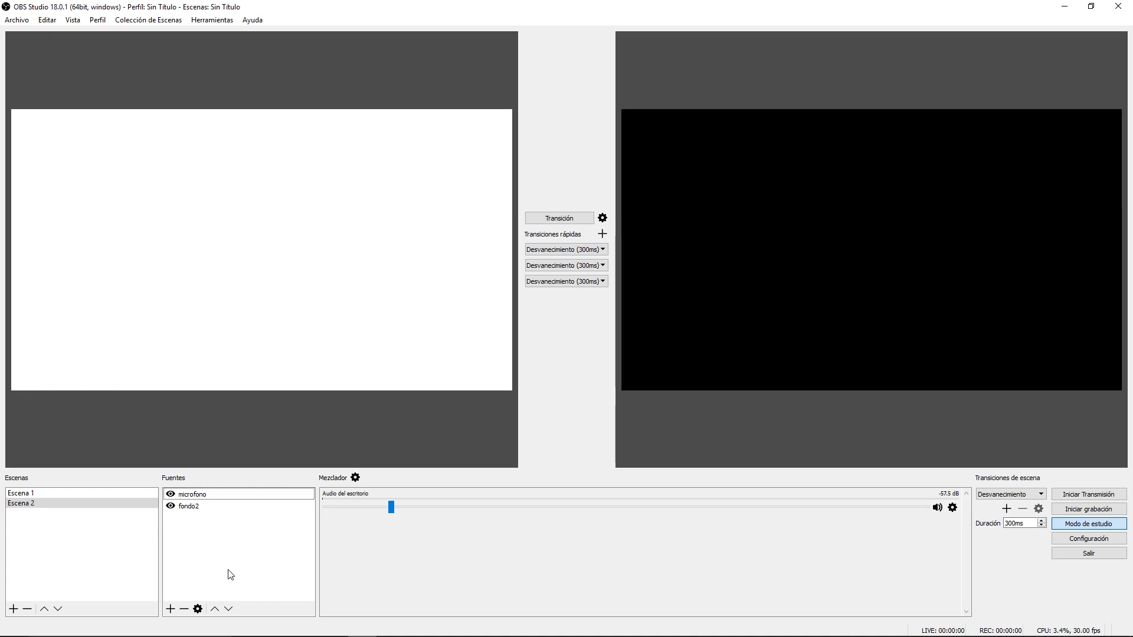
Launch Left 4 Dead 2 from the Steam library, leave it running and switch back to OBS Studio.
{"action": "left_click", "coordinate": [175, 605]}
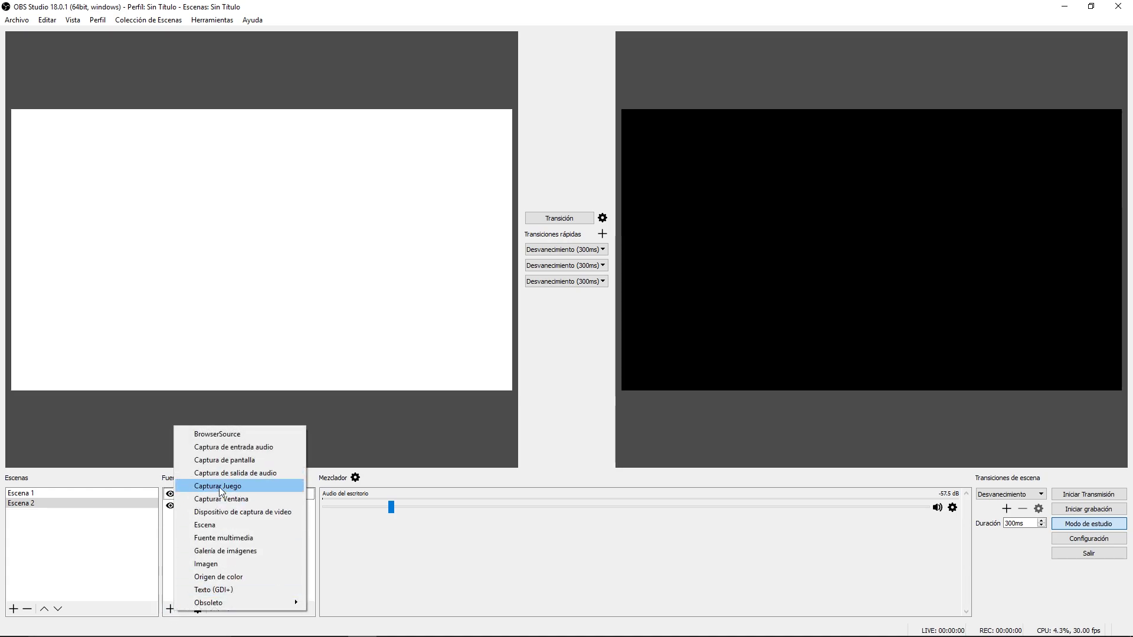
{"action": "left_click", "coordinate": [362, 625]}
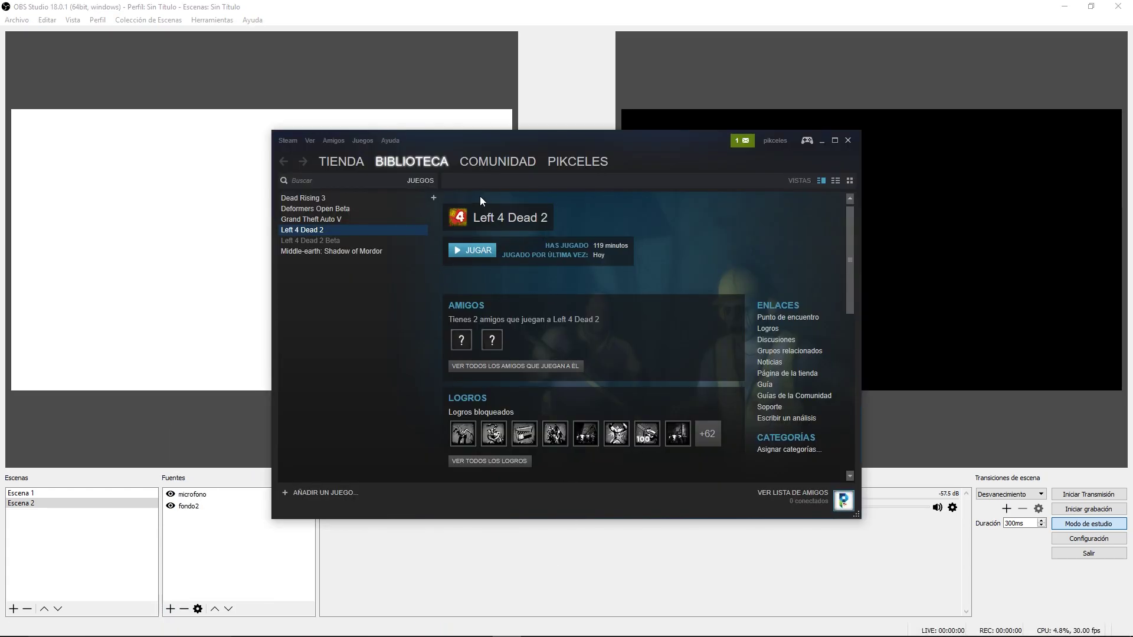
{"action": "left_click", "coordinate": [471, 250]}
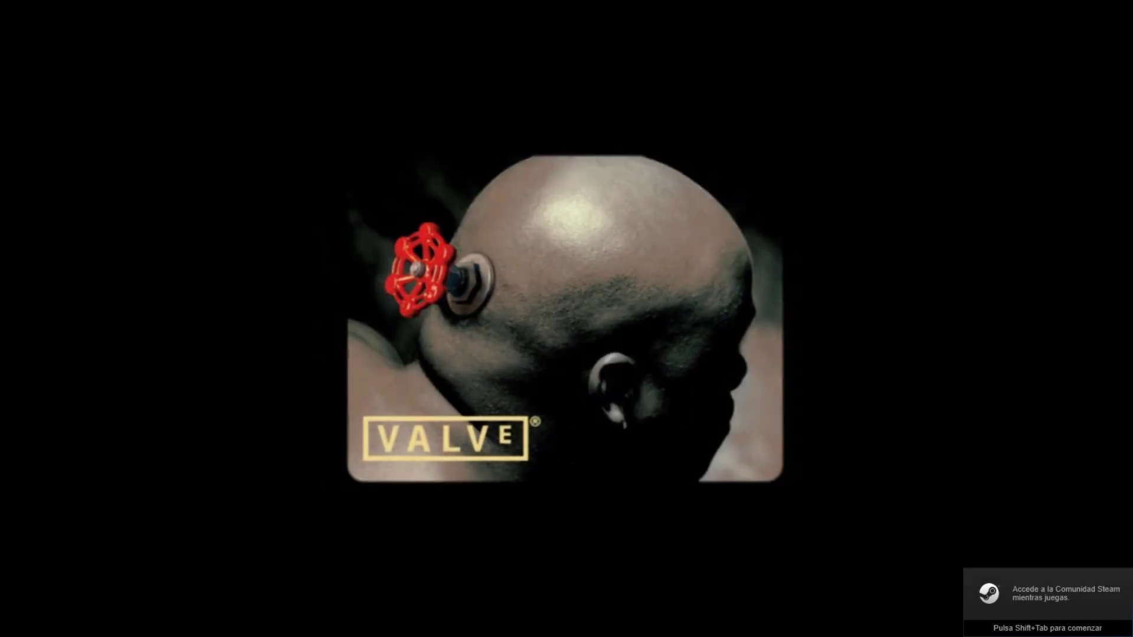
{"action": "key", "text": "super+Tab"}
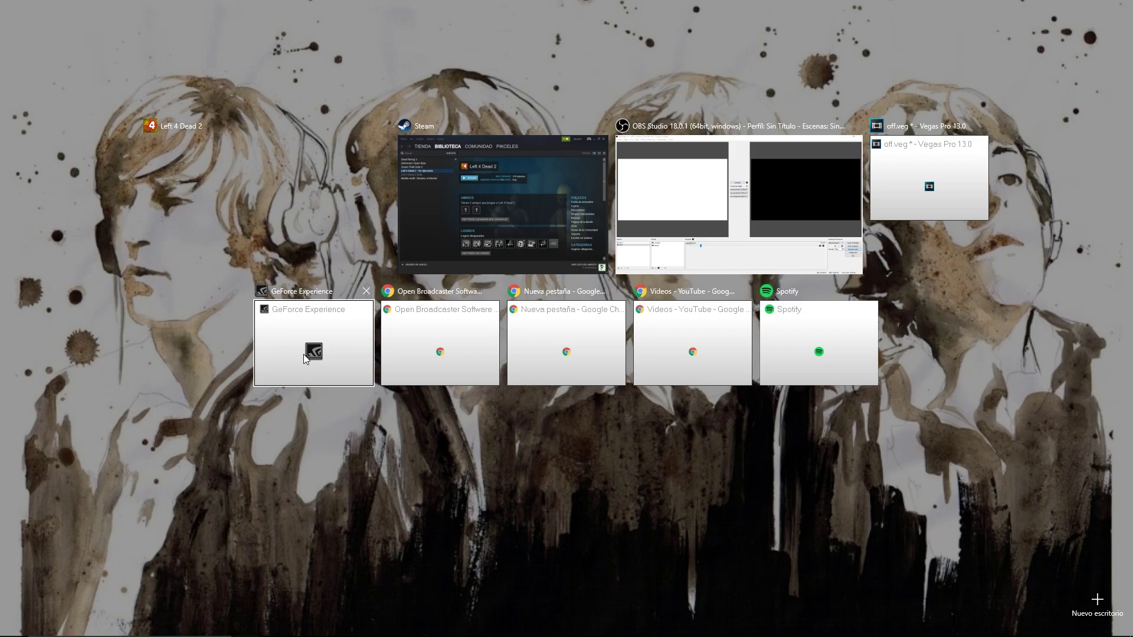
{"action": "left_click", "coordinate": [719, 200]}
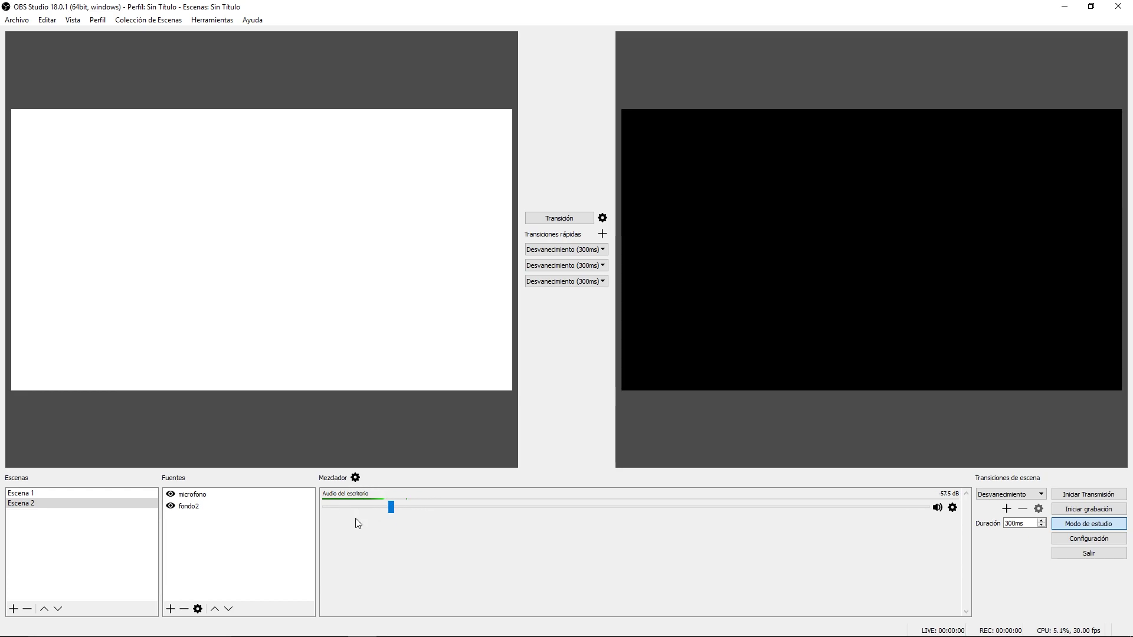
Turn the desktop audio volume all the way down and add a game capture source named "GAME" to Escena 2.
{"action": "left_click_drag", "start_coordinate": [390, 508], "coordinate": [312, 515]}
{"action": "left_click", "coordinate": [171, 609]}
{"action": "left_click", "coordinate": [252, 488]}
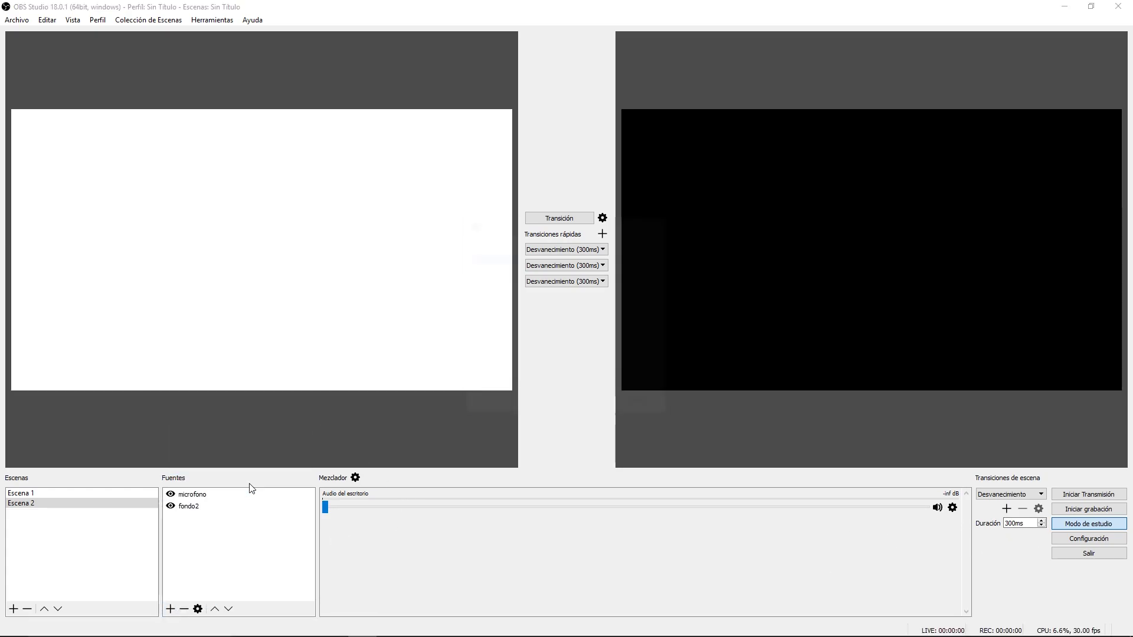
{"action": "type", "text": "GAME"}
{"action": "left_click", "coordinate": [593, 404]}
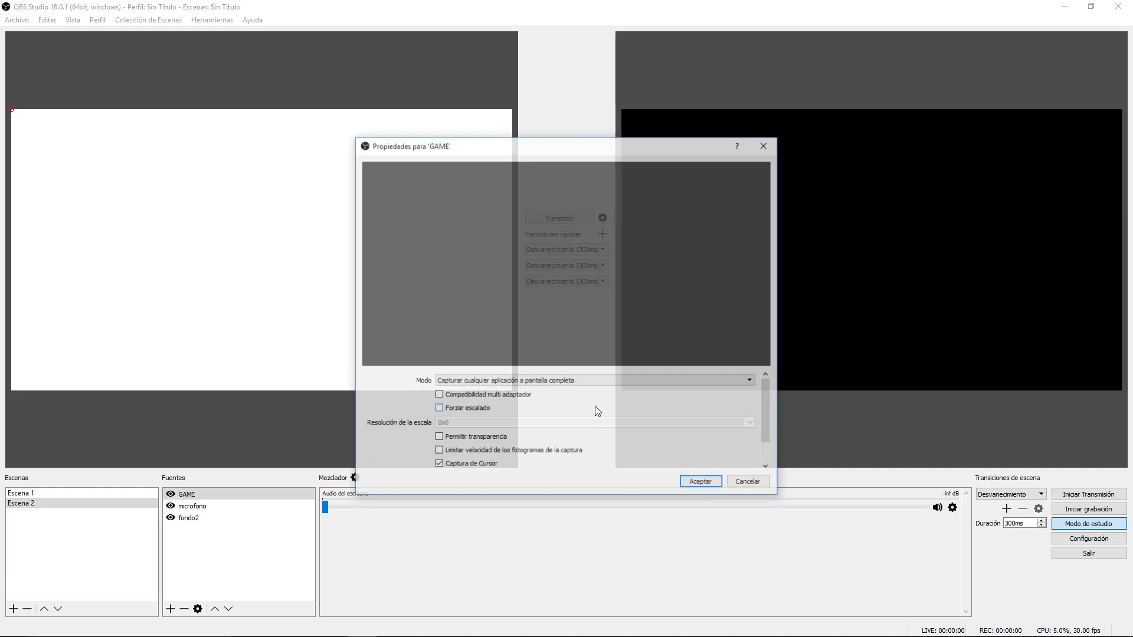
Set the GAME source to capture a specific window and choose "[left4dead2.exe]: Left 4 Dead 2" as that window.
{"action": "left_click", "coordinate": [485, 383]}
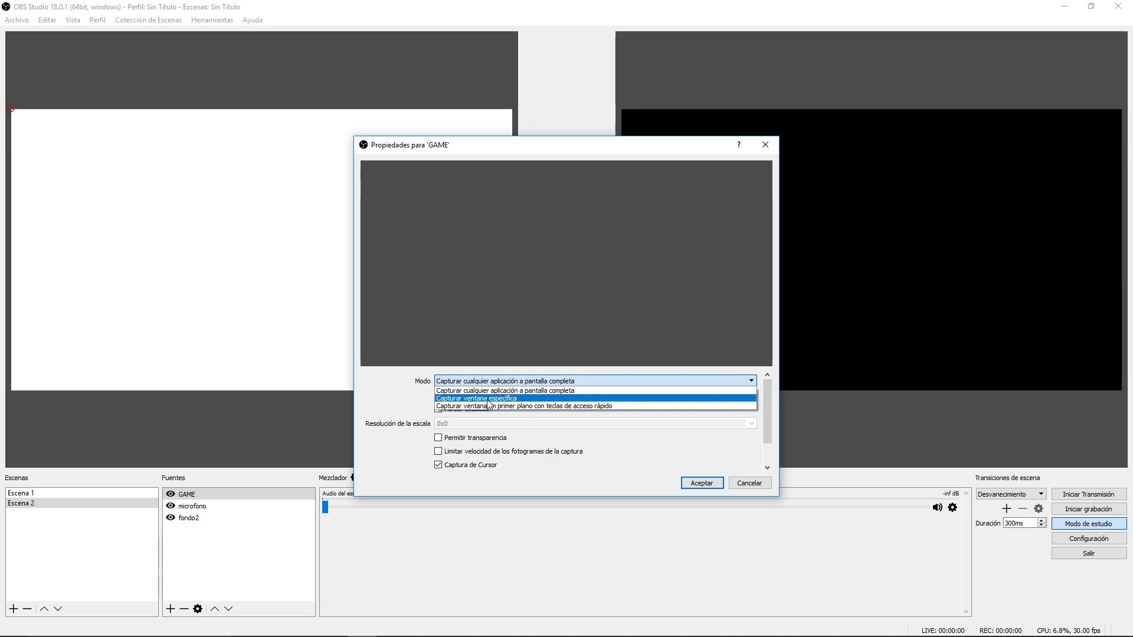
{"action": "left_click", "coordinate": [488, 398]}
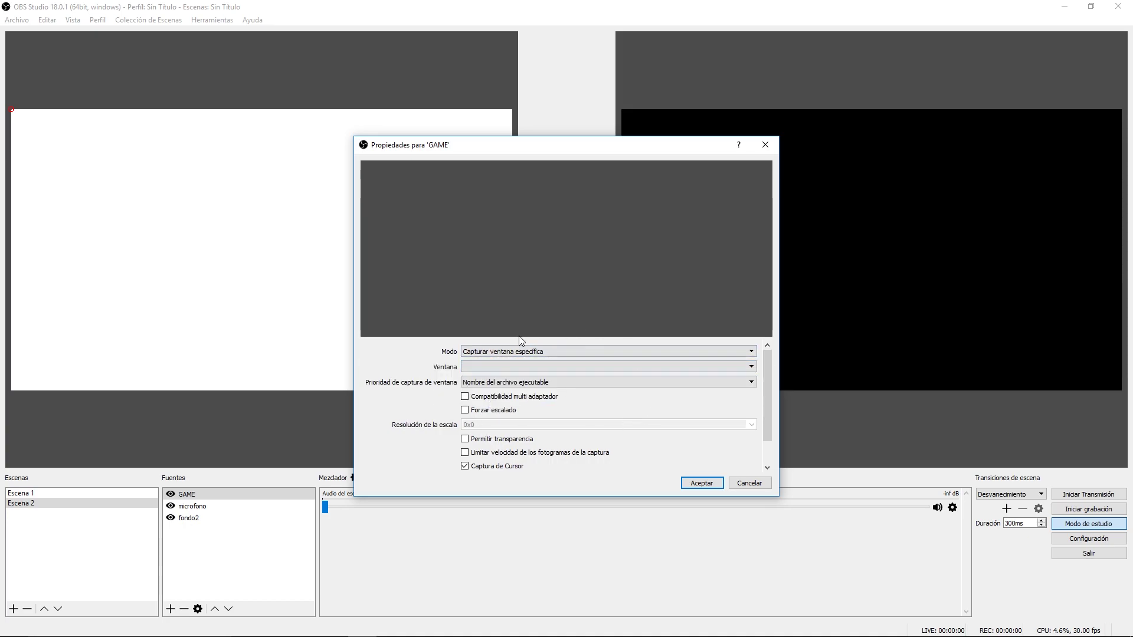
{"action": "left_click", "coordinate": [467, 365]}
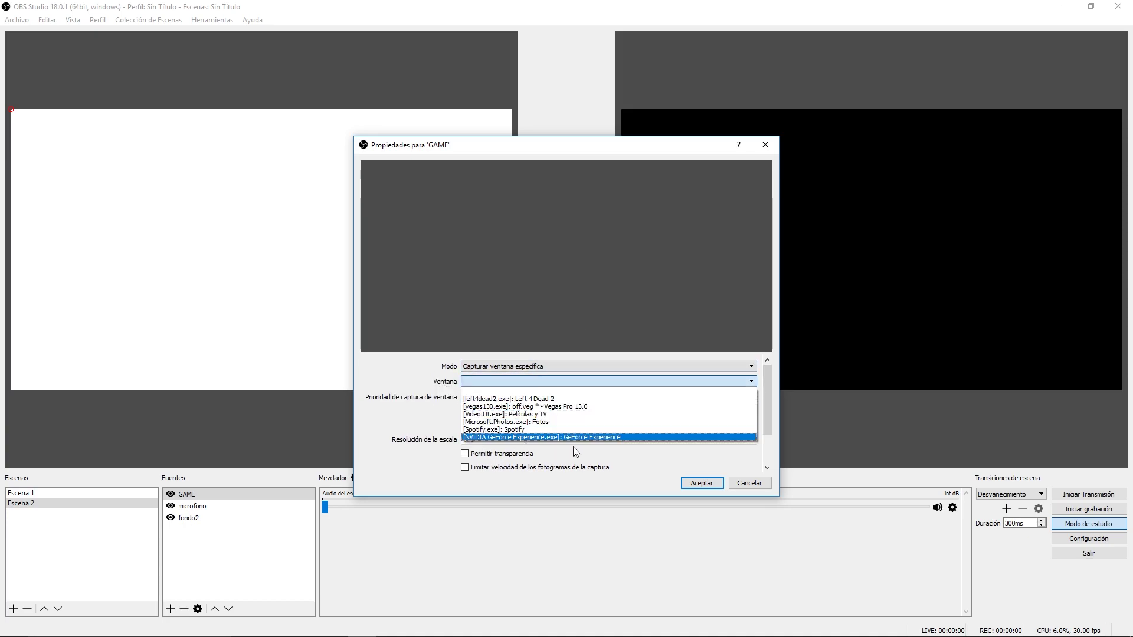
{"action": "left_click", "coordinate": [548, 400]}
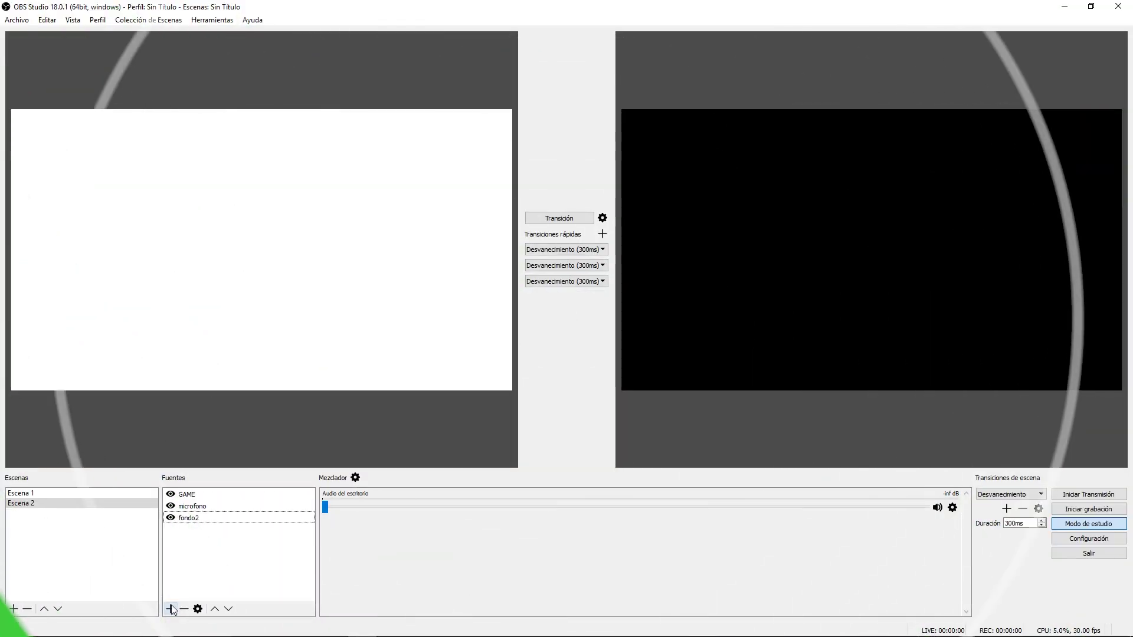
Add a video capture device named "CAMARA" to Escena 2 with Logitech HD Pro Webcam C920 as its device.
{"action": "left_click", "coordinate": [171, 609]}
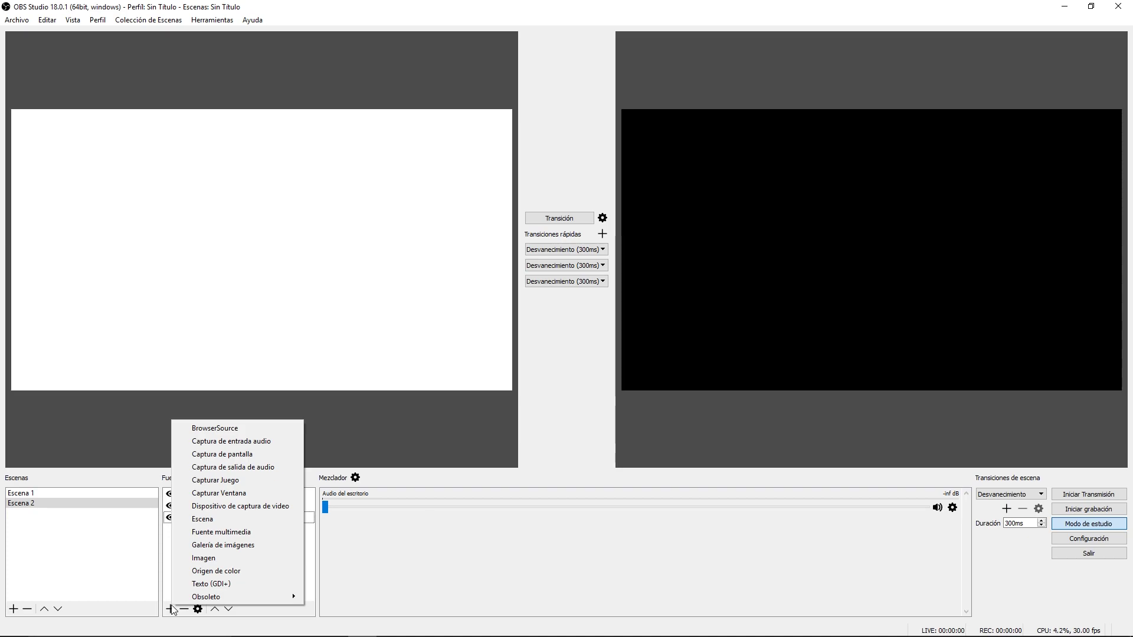
{"action": "left_click", "coordinate": [257, 506]}
{"action": "type", "text": "CAMARA"}
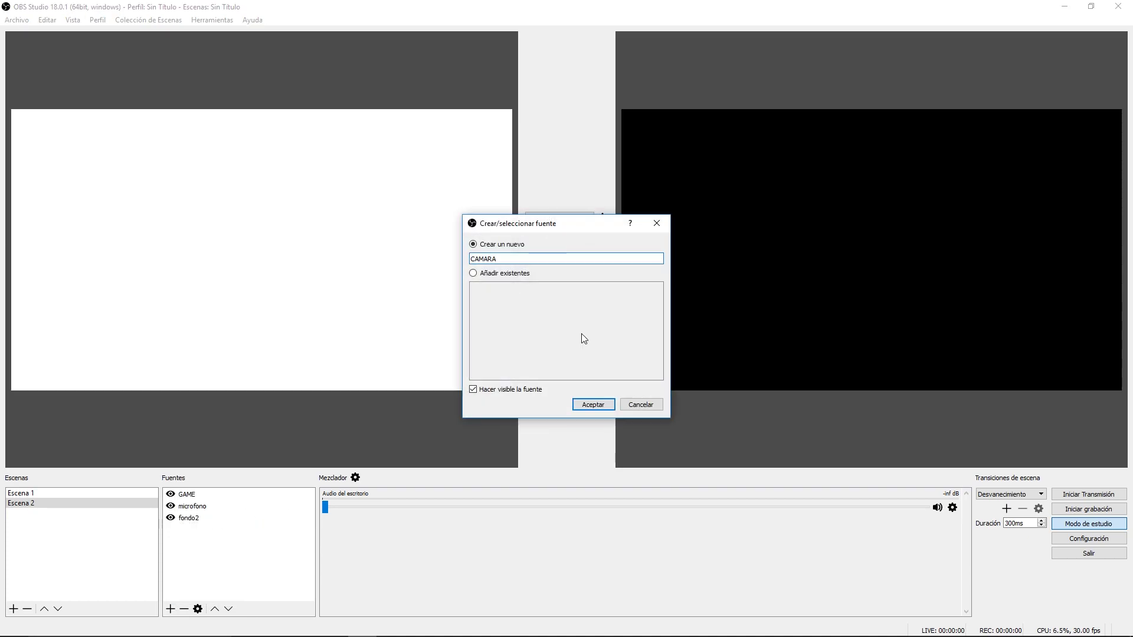
{"action": "left_click", "coordinate": [592, 405]}
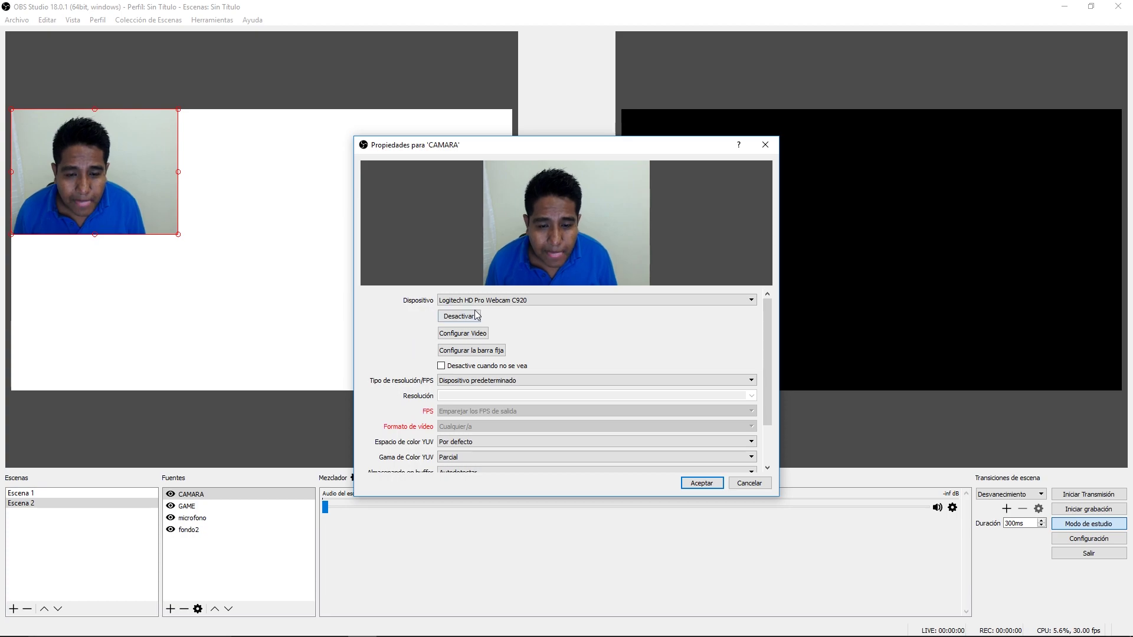
{"action": "left_click", "coordinate": [502, 300]}
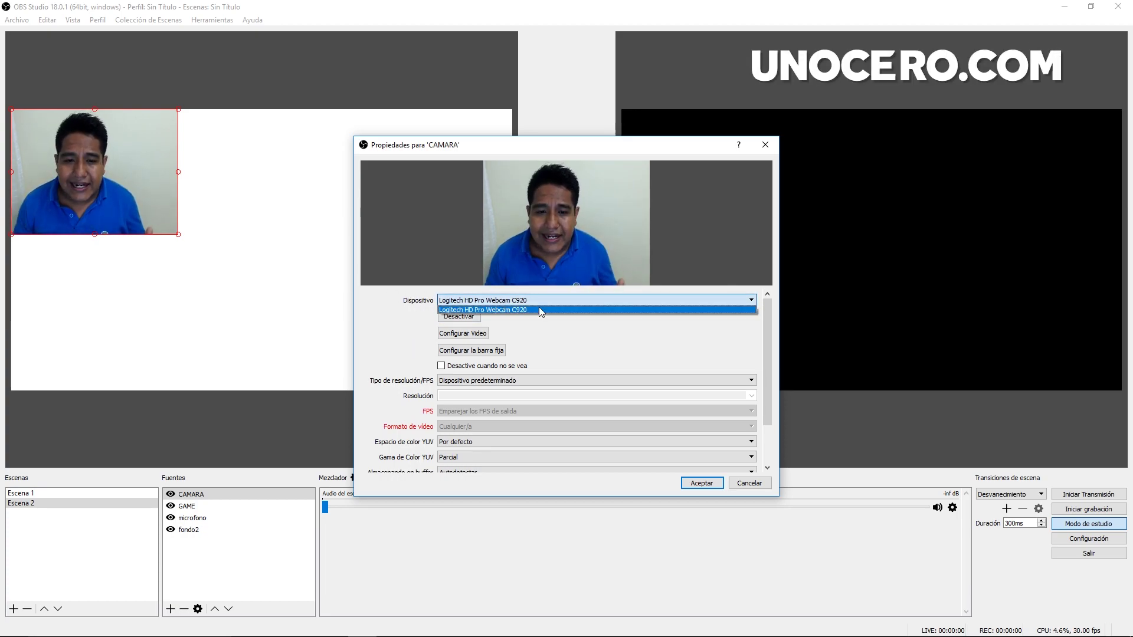
{"action": "left_click", "coordinate": [475, 309]}
{"action": "left_click", "coordinate": [472, 316]}
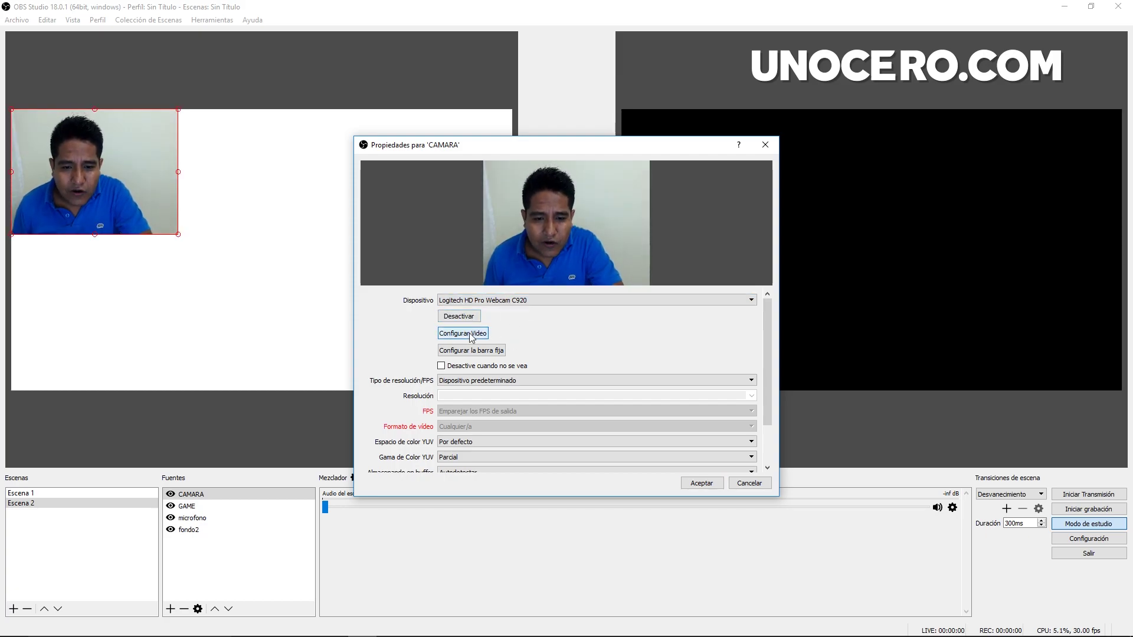
Adjust exposure and gain in the webcam's advanced video settings to brighten the picture, then save and accept the source properties.
{"action": "left_click", "coordinate": [478, 334]}
{"action": "left_click_drag", "start_coordinate": [599, 126], "coordinate": [365, 116]}
{"action": "left_click", "coordinate": [290, 192]}
{"action": "left_click_drag", "start_coordinate": [374, 248], "coordinate": [358, 271]}
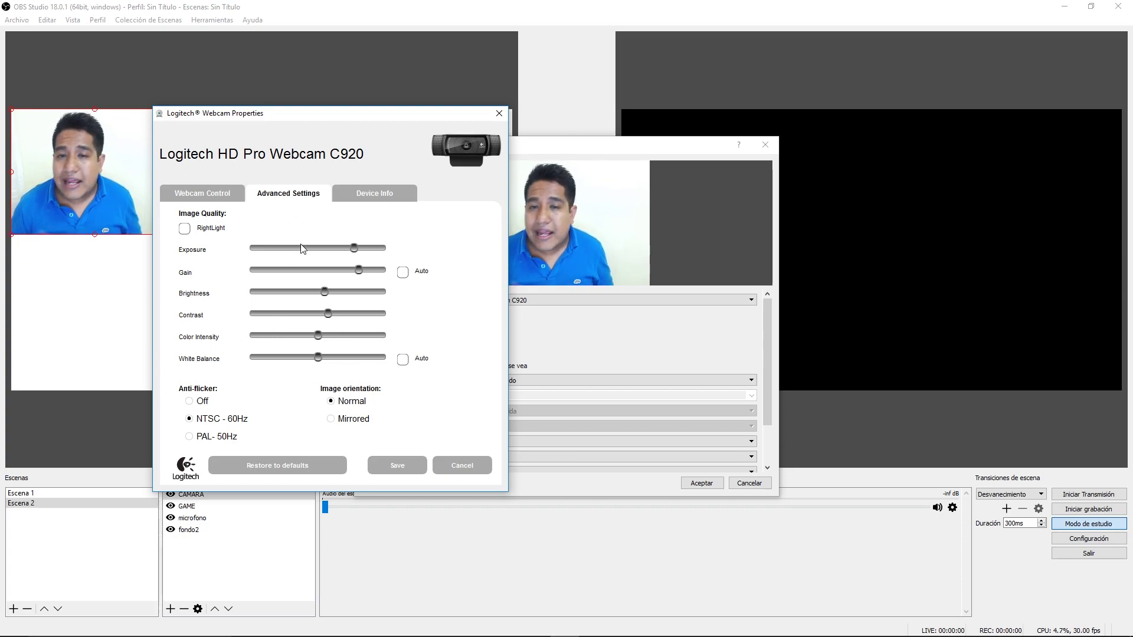
{"action": "left_click", "coordinate": [416, 464]}
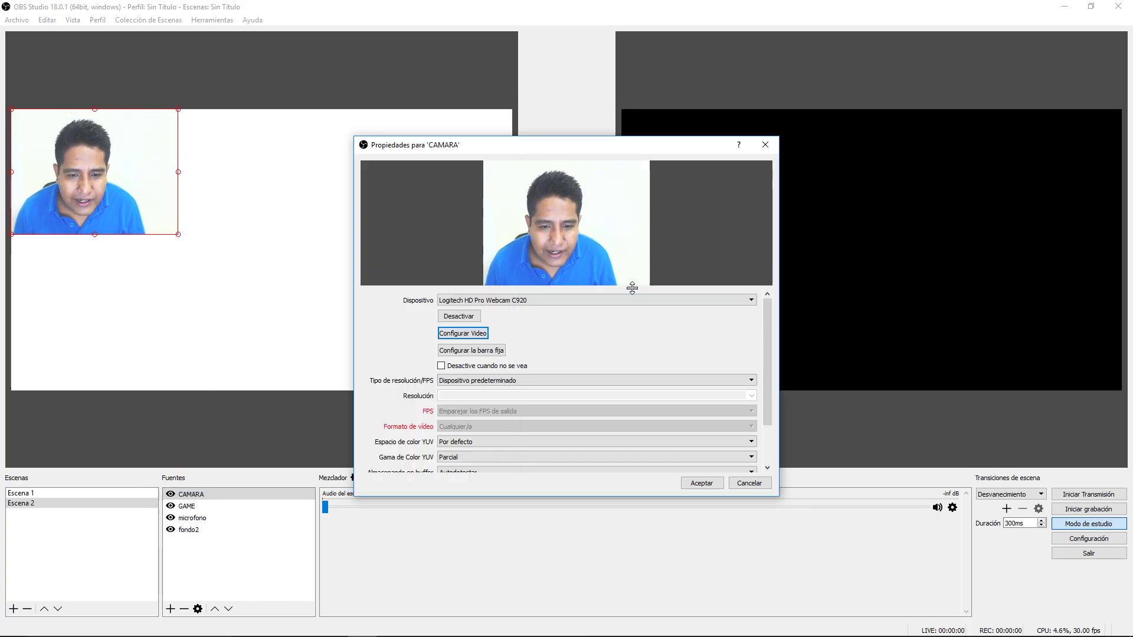
{"action": "left_click", "coordinate": [701, 483]}
Shrink the CAMARA picture and place it near the lower-right corner of the Escena 2 canvas.
{"action": "left_click_drag", "start_coordinate": [119, 181], "coordinate": [487, 355]}
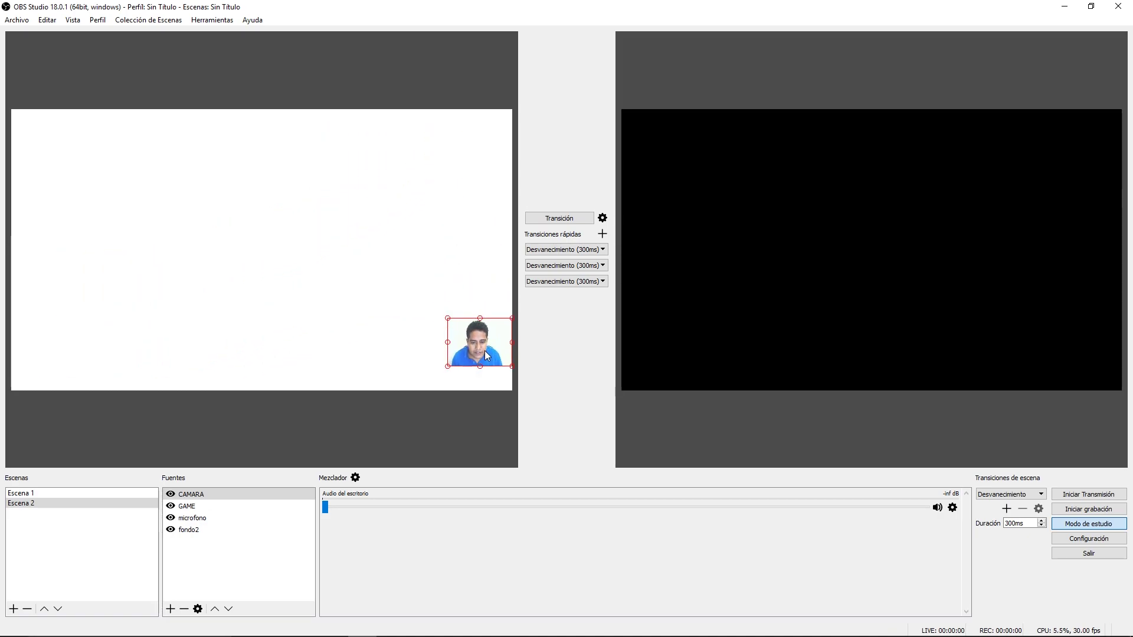
{"action": "key", "text": "Right"}
{"action": "key", "text": "Right"}
{"action": "key", "text": "Right"}
{"action": "key", "text": "Right"}
{"action": "key", "text": "Right"}
{"action": "key", "text": "Down"}
{"action": "key", "text": "Down"}
{"action": "key", "text": "Down"}
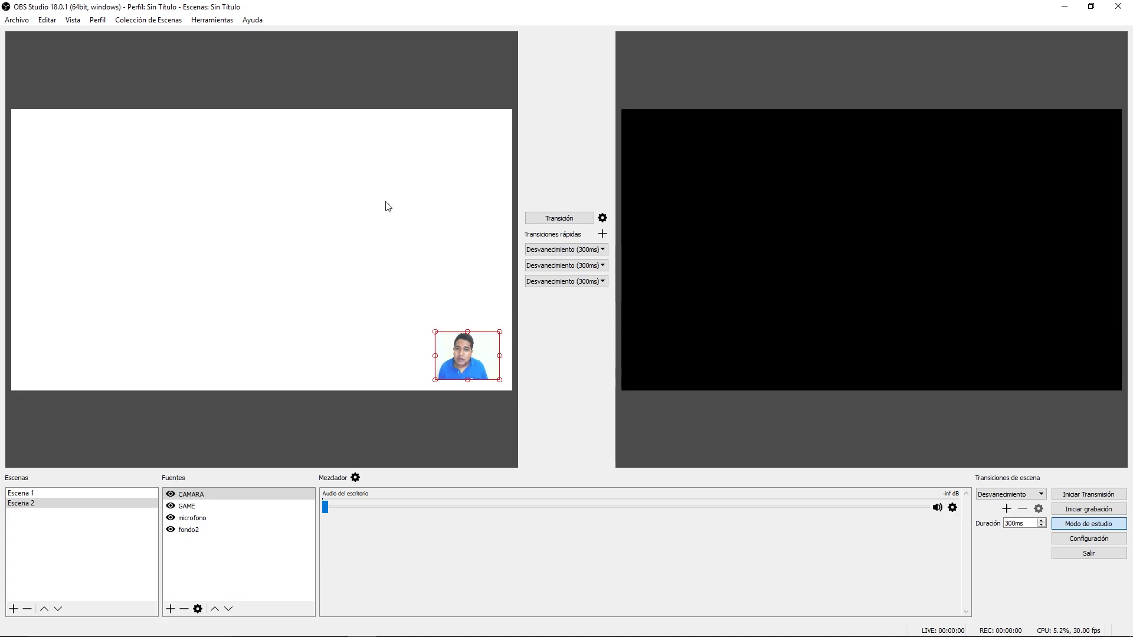
{"action": "left_click", "coordinate": [431, 364]}
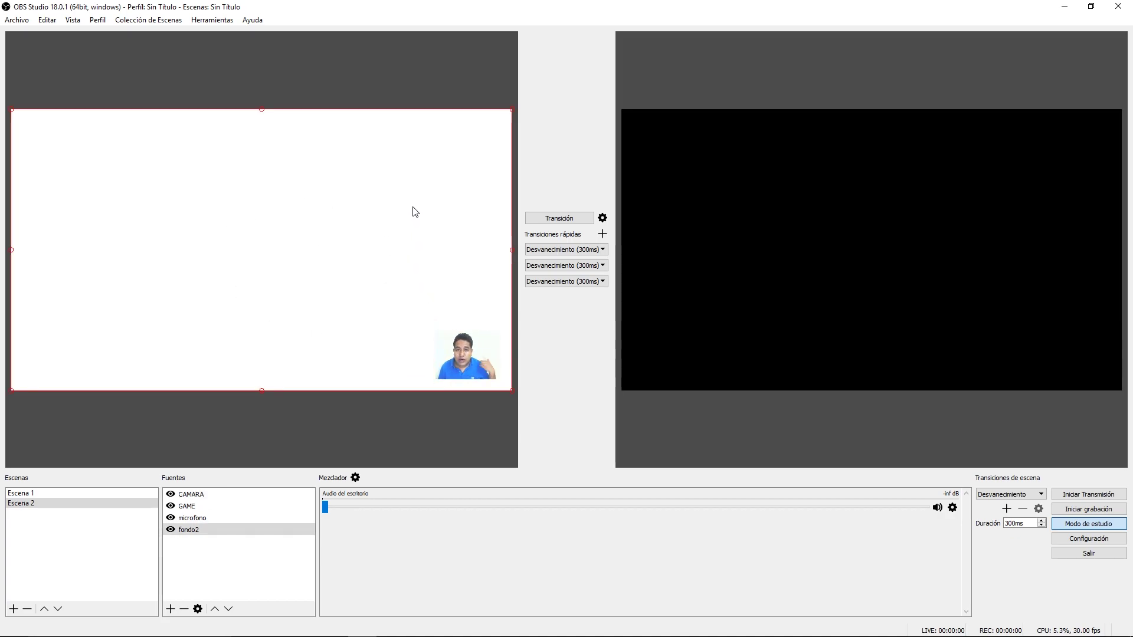
{"action": "left_click_drag", "start_coordinate": [475, 358], "coordinate": [486, 359]}
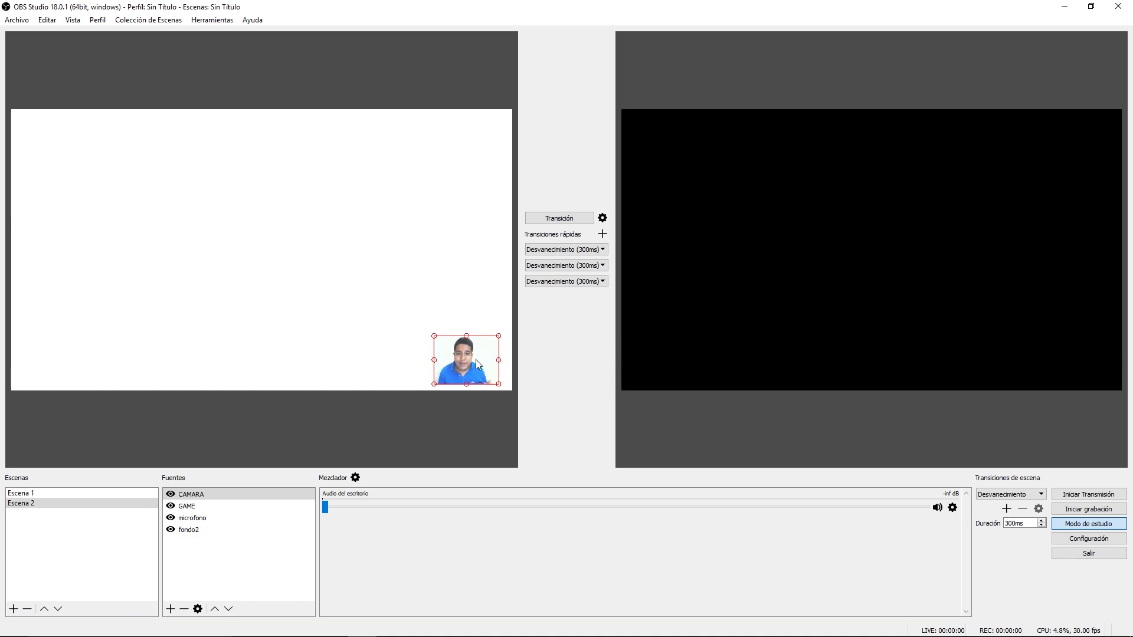
Create a third scene named "Escena 3" and add the microfono audio input capture to it.
{"action": "left_click", "coordinate": [517, 276]}
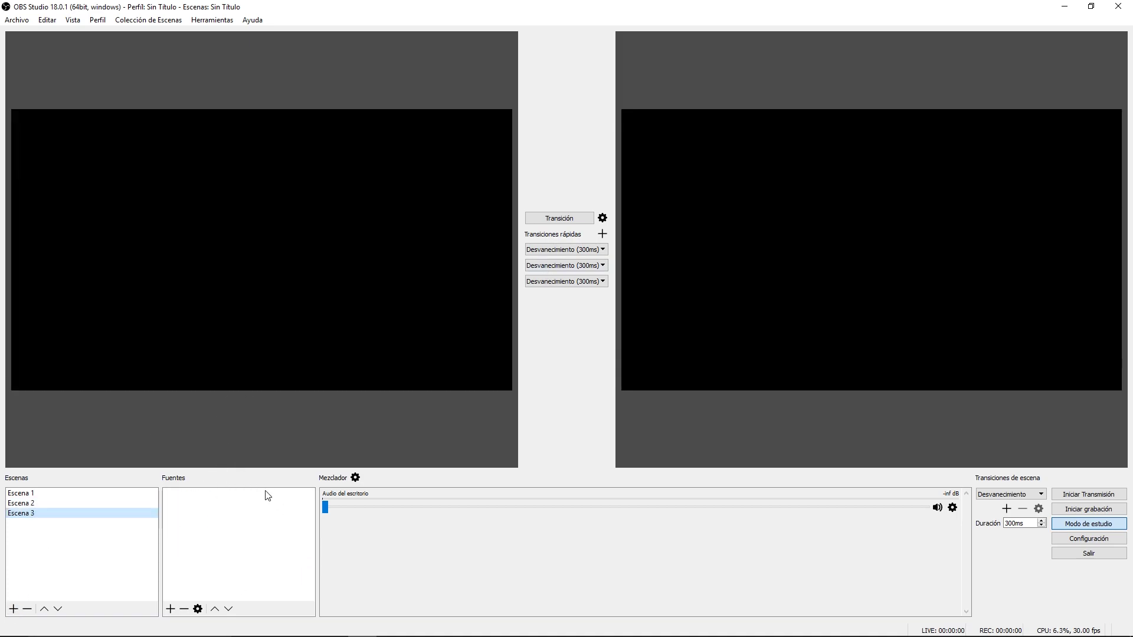
{"action": "left_click", "coordinate": [170, 608]}
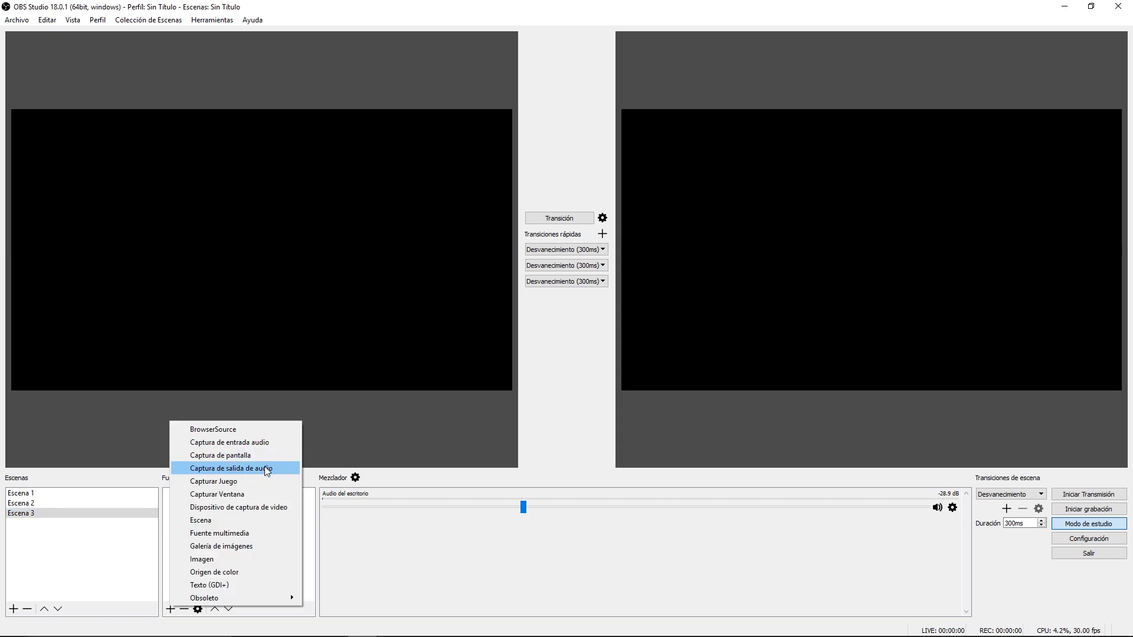
{"action": "left_click", "coordinate": [265, 440]}
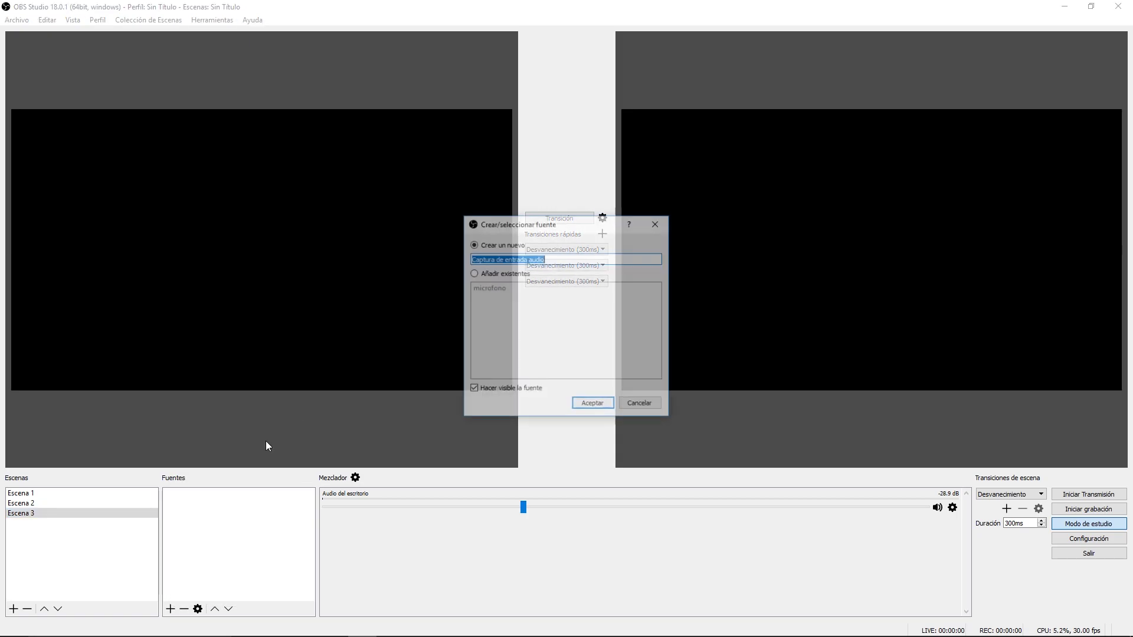
{"action": "left_click", "coordinate": [594, 406]}
Add the existing white colour source "fondo" to Escena 3.
{"action": "left_click", "coordinate": [170, 608]}
{"action": "left_click", "coordinate": [473, 273]}
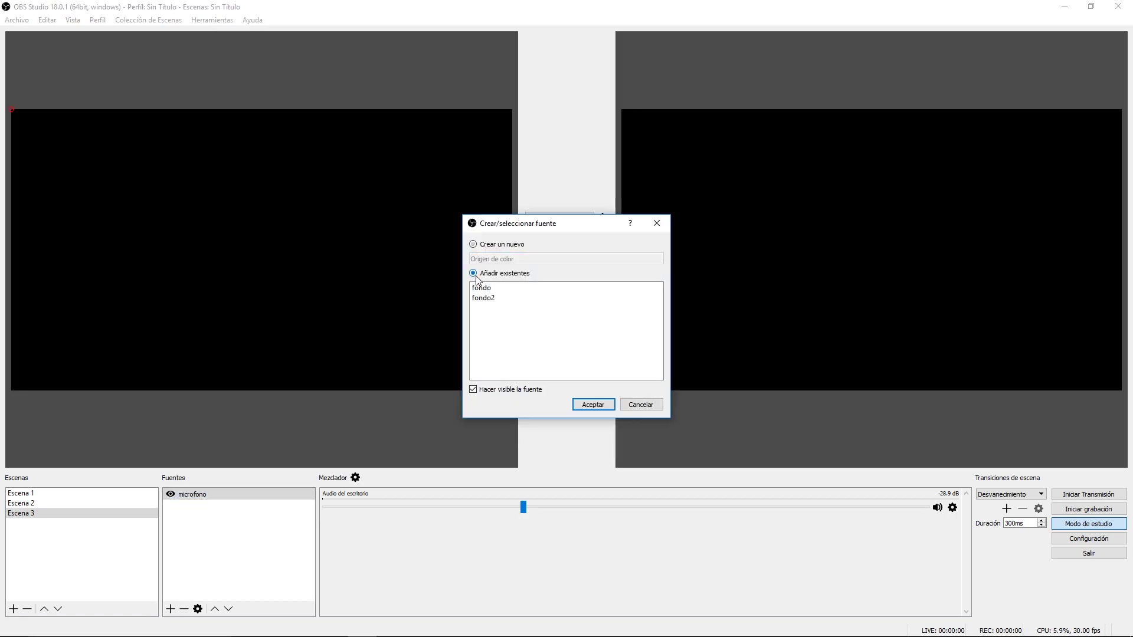
{"action": "left_click", "coordinate": [503, 288]}
{"action": "left_click", "coordinate": [592, 404]}
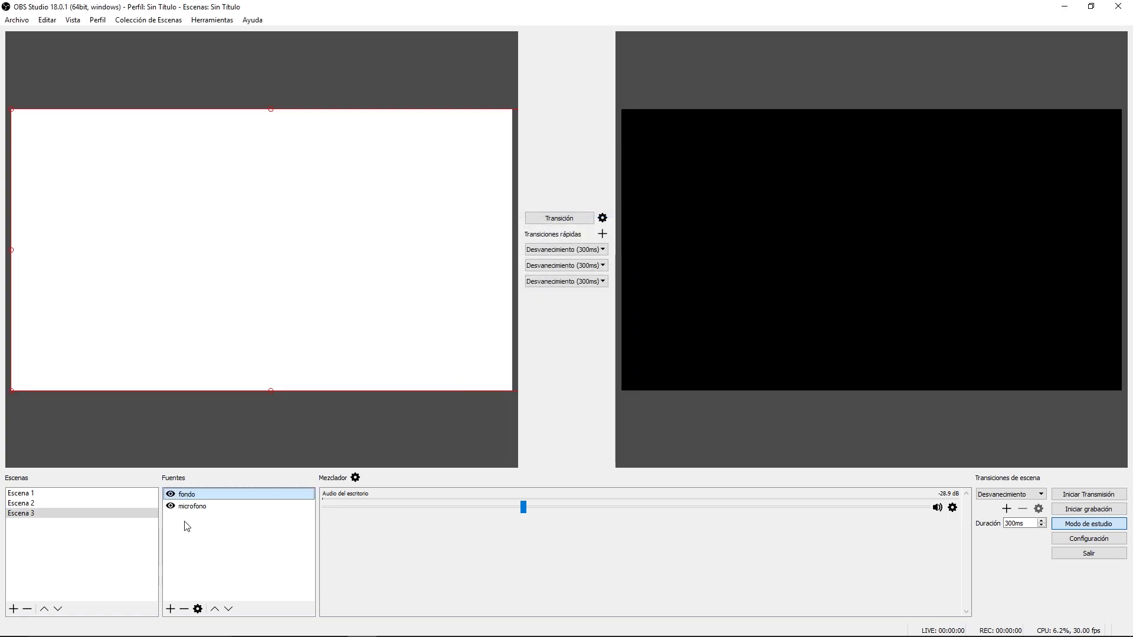
Add the browser source "WEB2" to Escena 3 and select the fondo source.
{"action": "left_click", "coordinate": [170, 608]}
{"action": "left_click", "coordinate": [243, 431]}
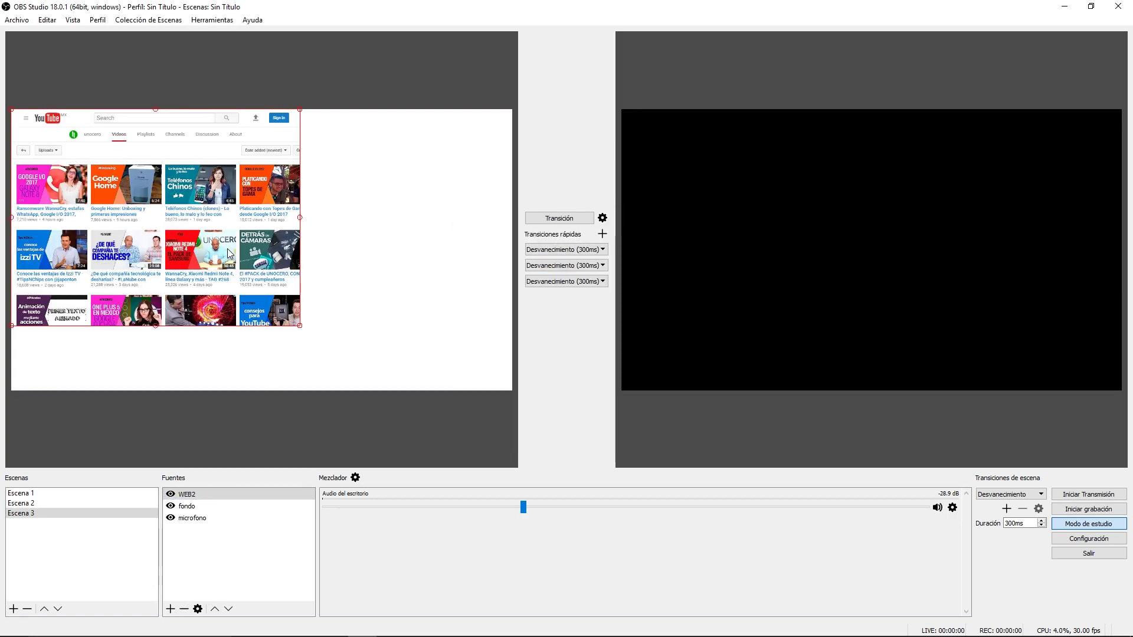
{"action": "left_click", "coordinate": [248, 505]}
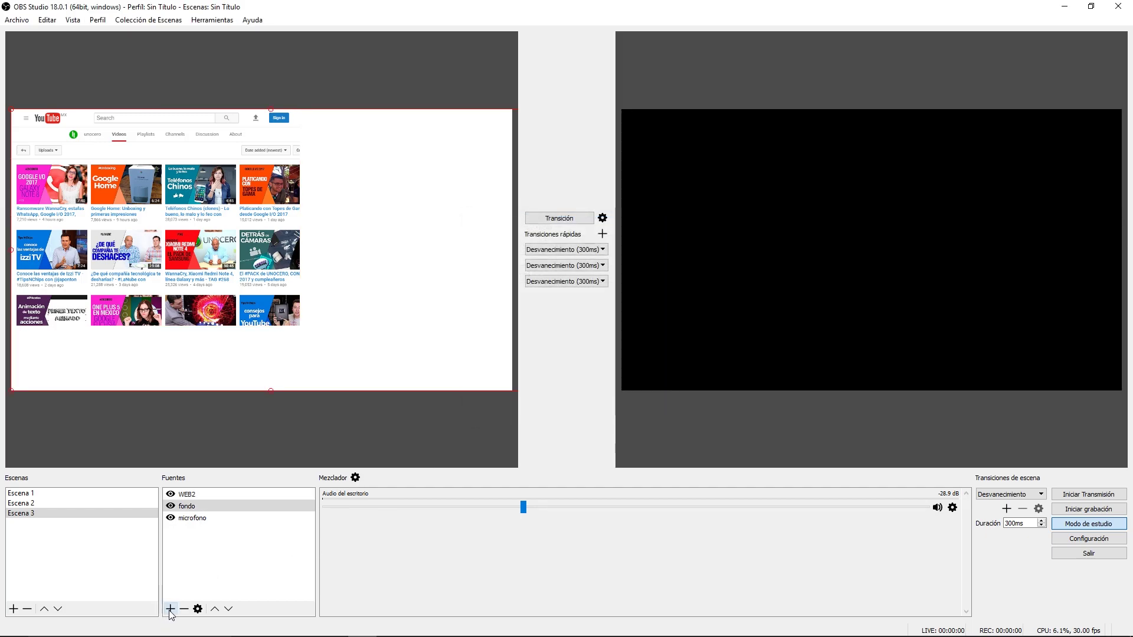
Add a media source named "video" to Escena 3 using the local file TUTO-DRSTRANGE from the NUEVA TRANSMISION VIDEOS folder.
{"action": "left_click", "coordinate": [170, 609]}
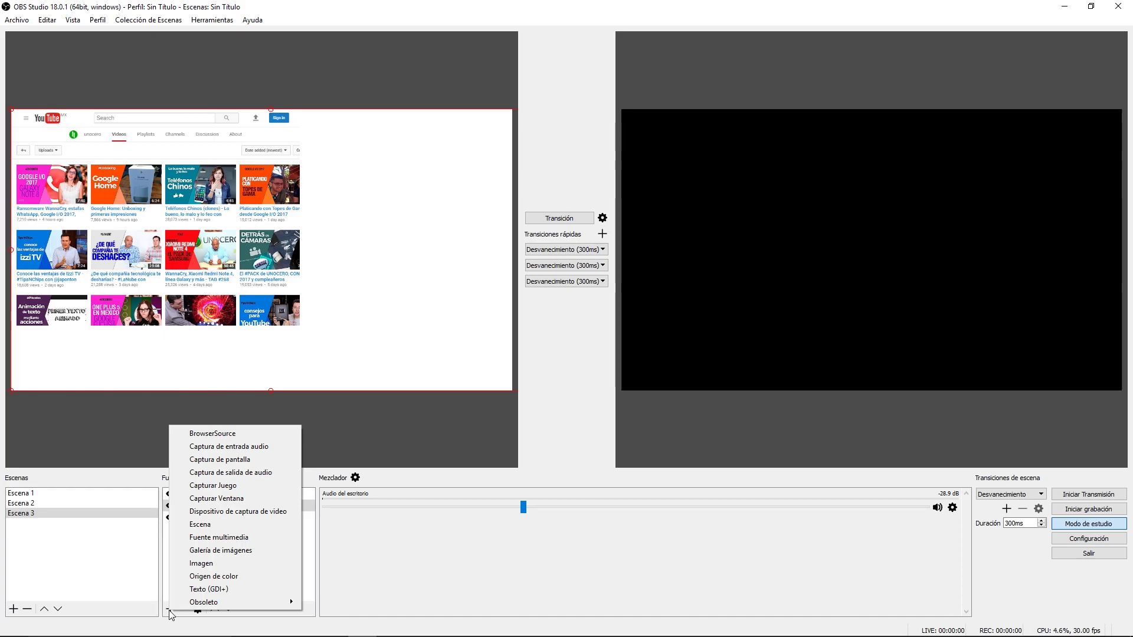
{"action": "left_click", "coordinate": [252, 538]}
{"action": "type", "text": "video"}
{"action": "left_click", "coordinate": [589, 404]}
{"action": "left_click", "coordinate": [738, 412]}
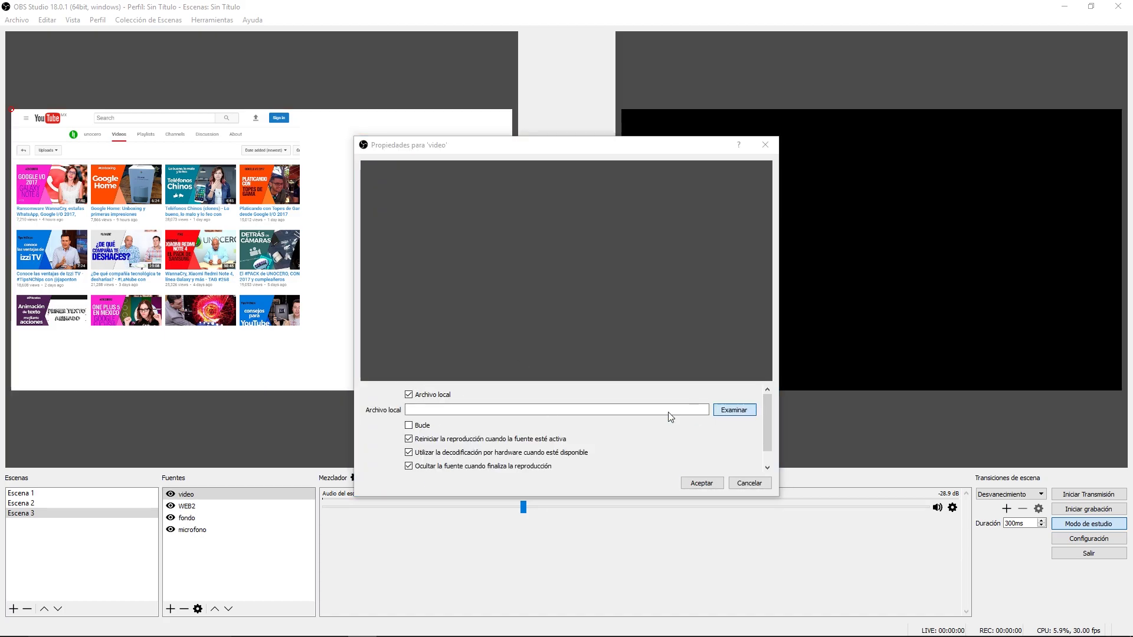
{"action": "left_click", "coordinate": [405, 242]}
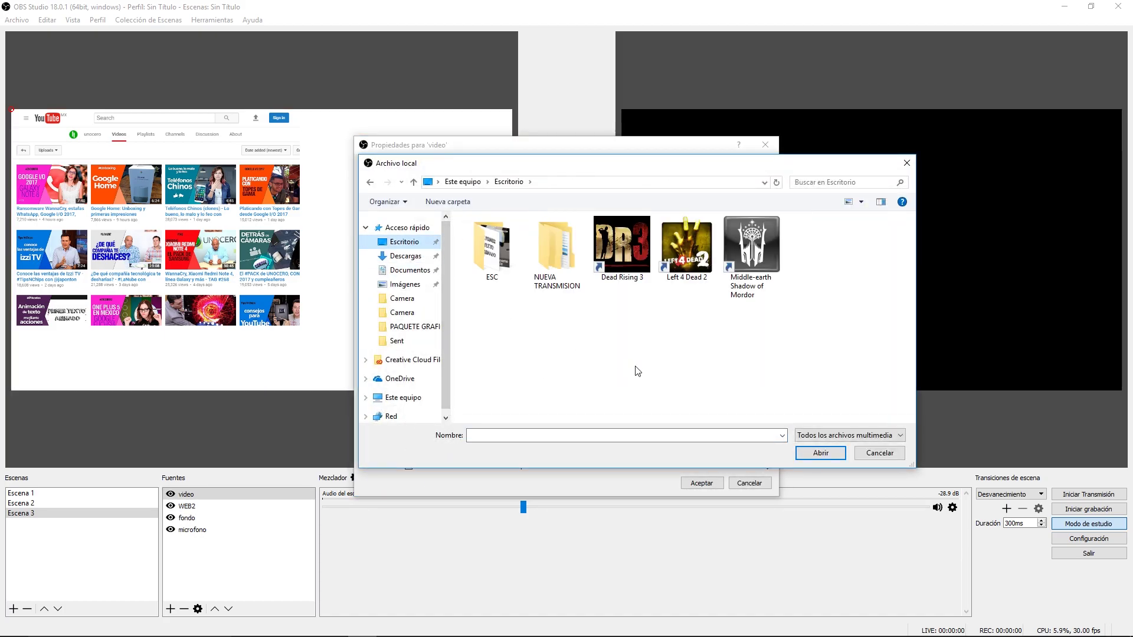
{"action": "left_click", "coordinate": [817, 235]}
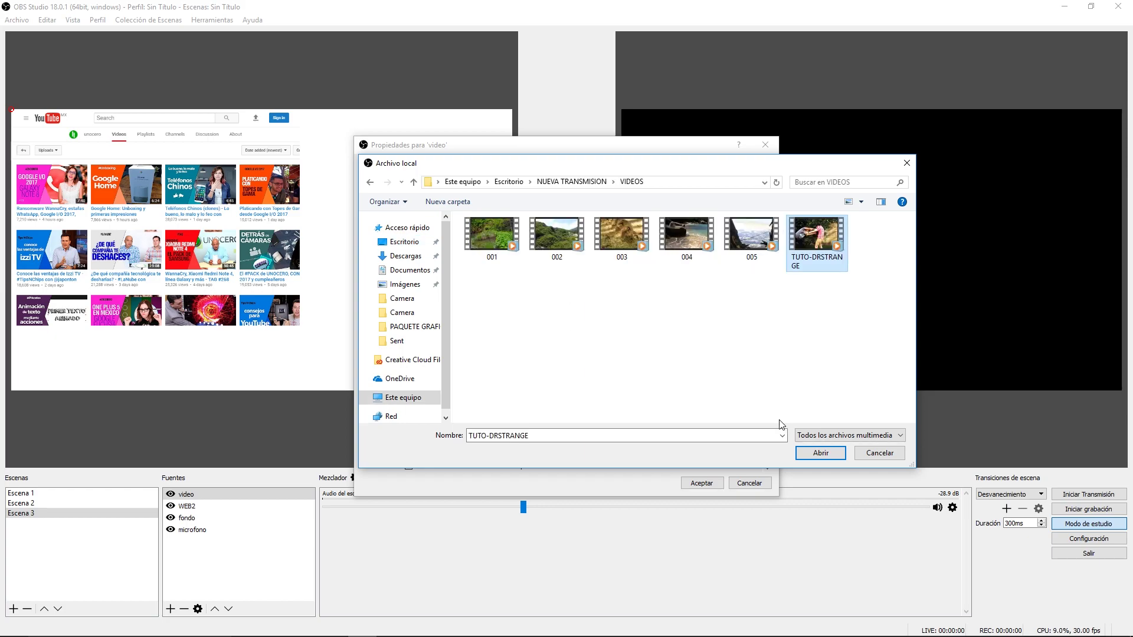
{"action": "left_click", "coordinate": [821, 453]}
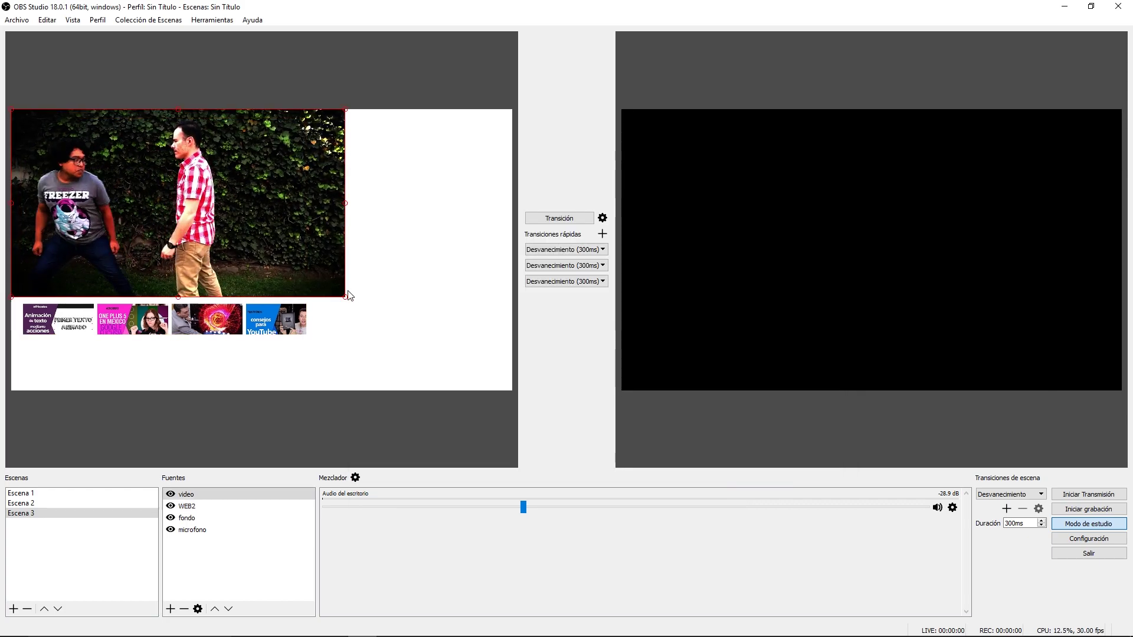
Shrink the WEB2 page at the canvas's upper left, then shrink the video and place it below, partly overlapping the page.
{"action": "left_click_drag", "start_coordinate": [345, 295], "coordinate": [467, 351]}
{"action": "left_click", "coordinate": [304, 330]}
{"action": "left_click_drag", "start_coordinate": [309, 338], "coordinate": [239, 240]}
{"action": "left_click_drag", "start_coordinate": [167, 235], "coordinate": [168, 232]}
{"action": "left_click_drag", "start_coordinate": [463, 376], "coordinate": [301, 381]}
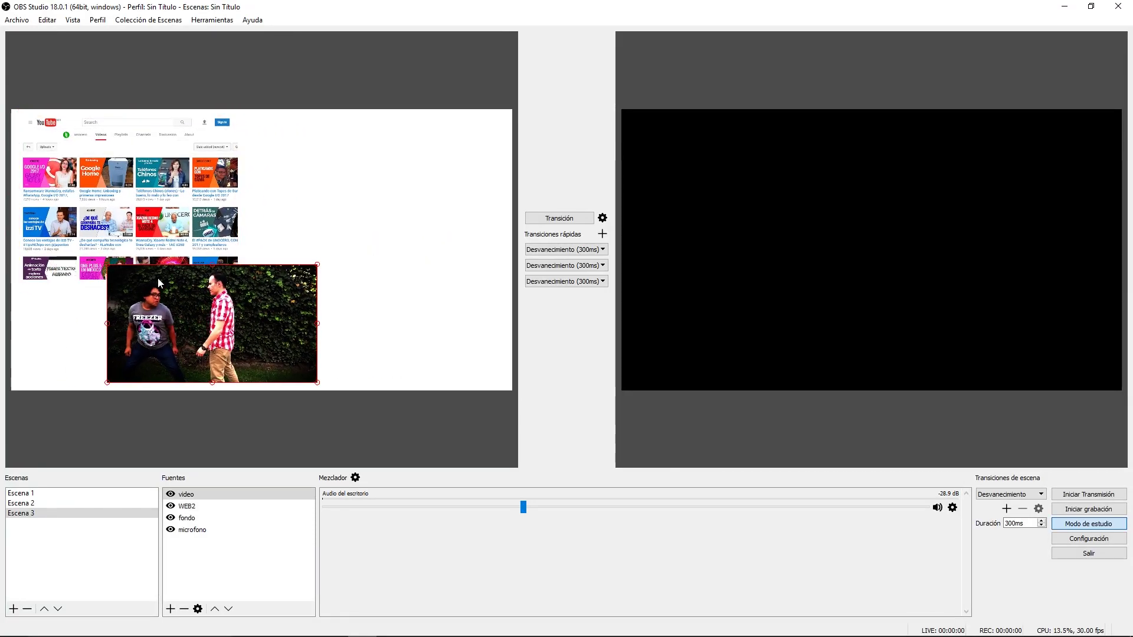
{"action": "left_click_drag", "start_coordinate": [318, 264], "coordinate": [342, 250]}
{"action": "left_click", "coordinate": [453, 319]}
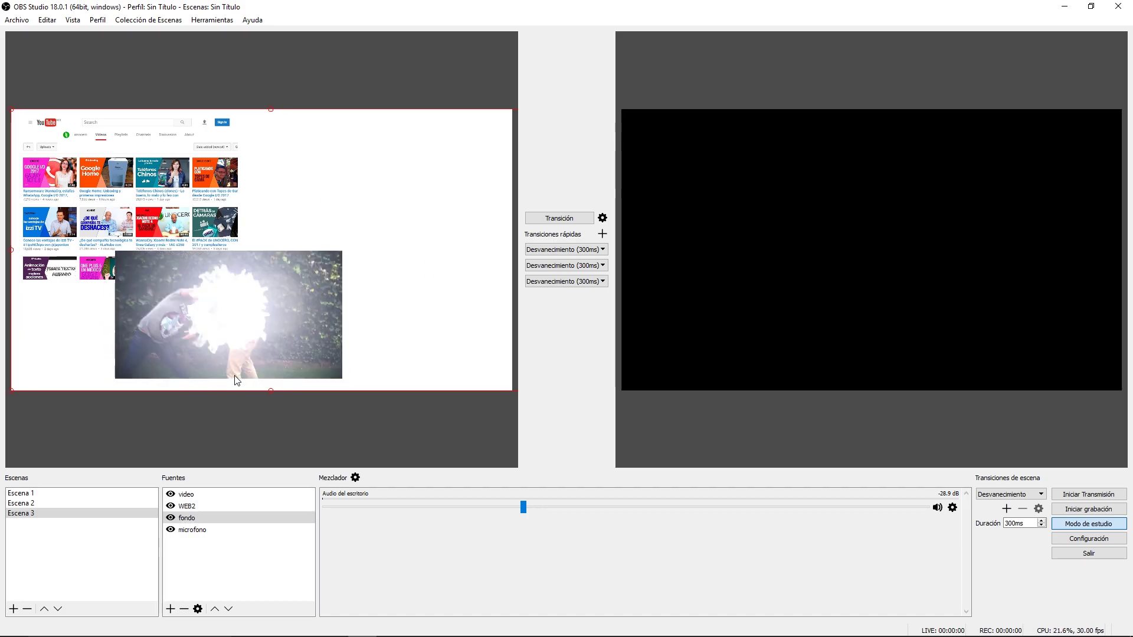
{"action": "left_click", "coordinate": [255, 591]}
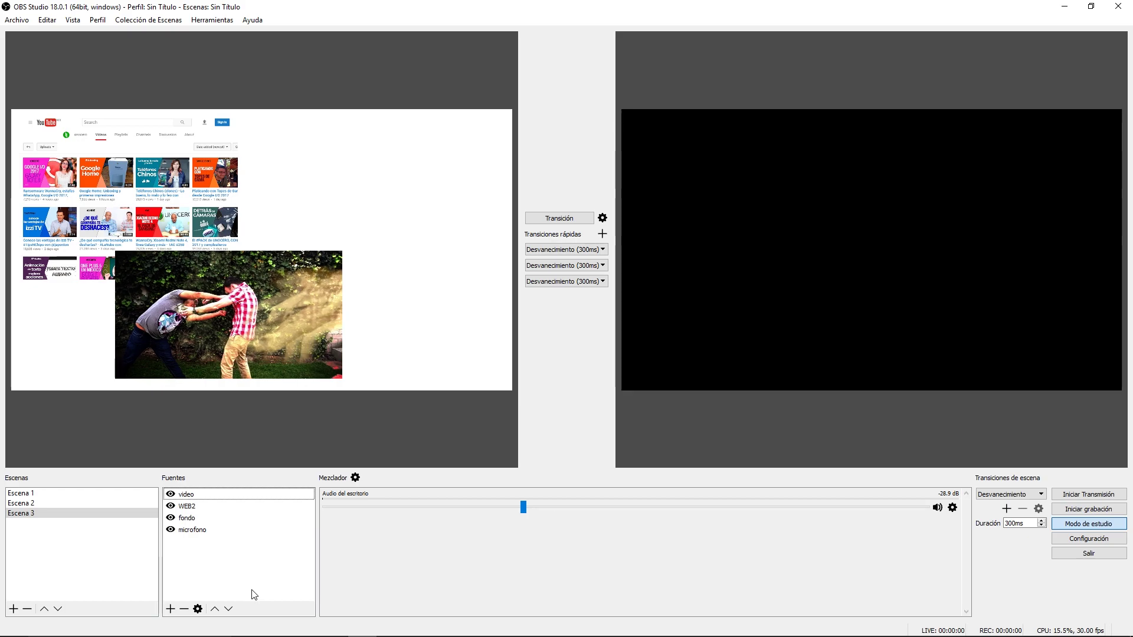
Add an image slideshow source named "fotos" to Escena 3 and load the FOTOS folder into it.
{"action": "left_click", "coordinate": [170, 609]}
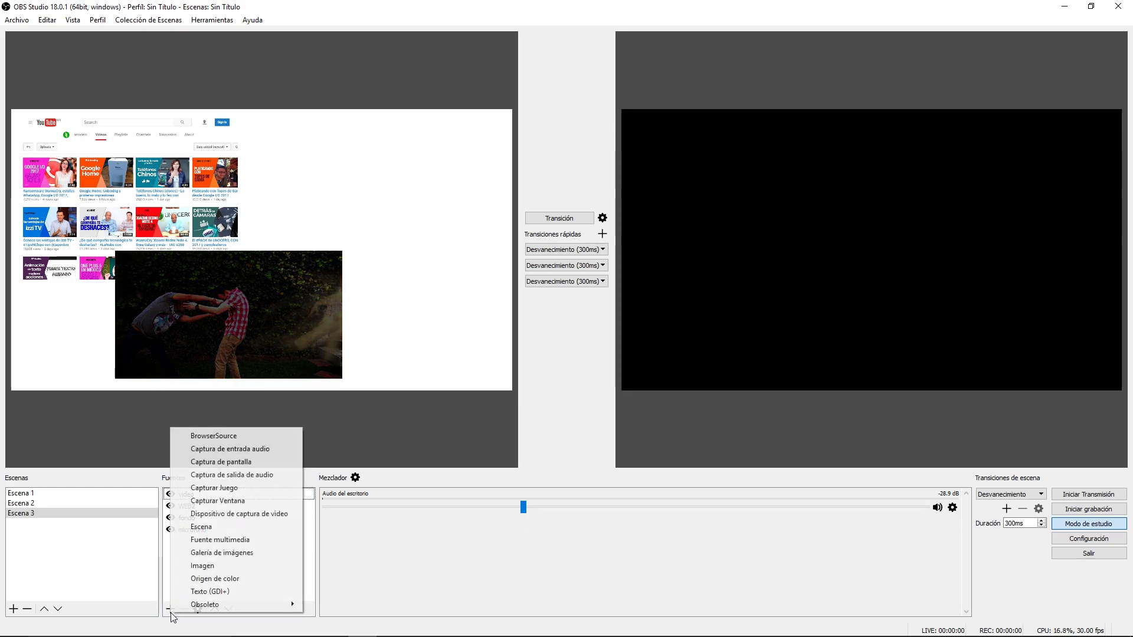
{"action": "left_click", "coordinate": [260, 551]}
{"action": "type", "text": "fotos"}
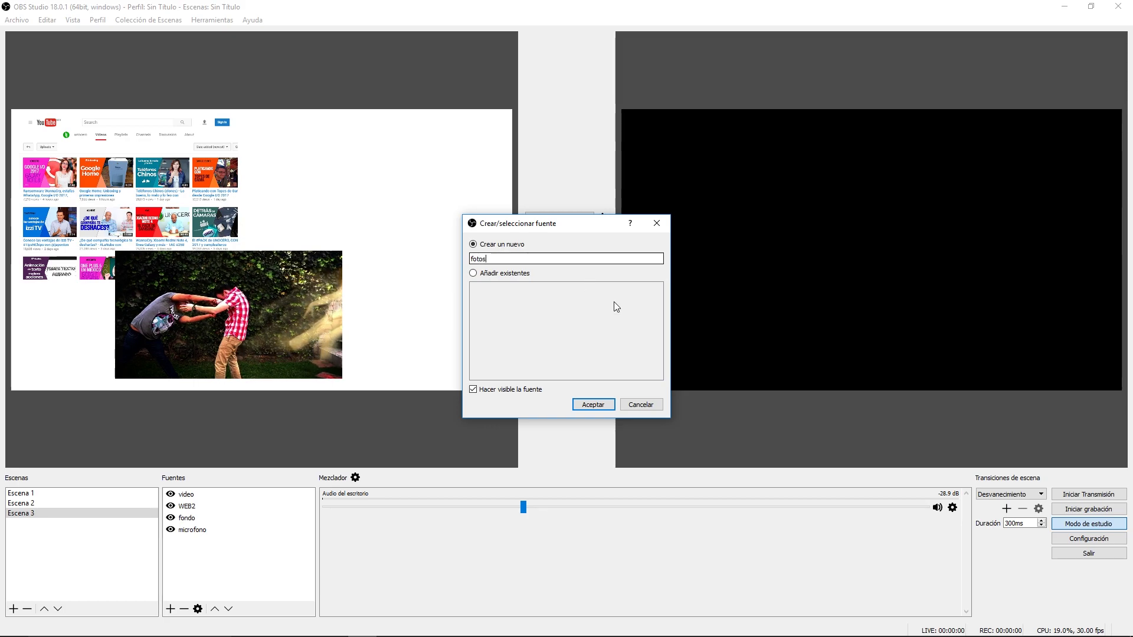
{"action": "left_click", "coordinate": [593, 404]}
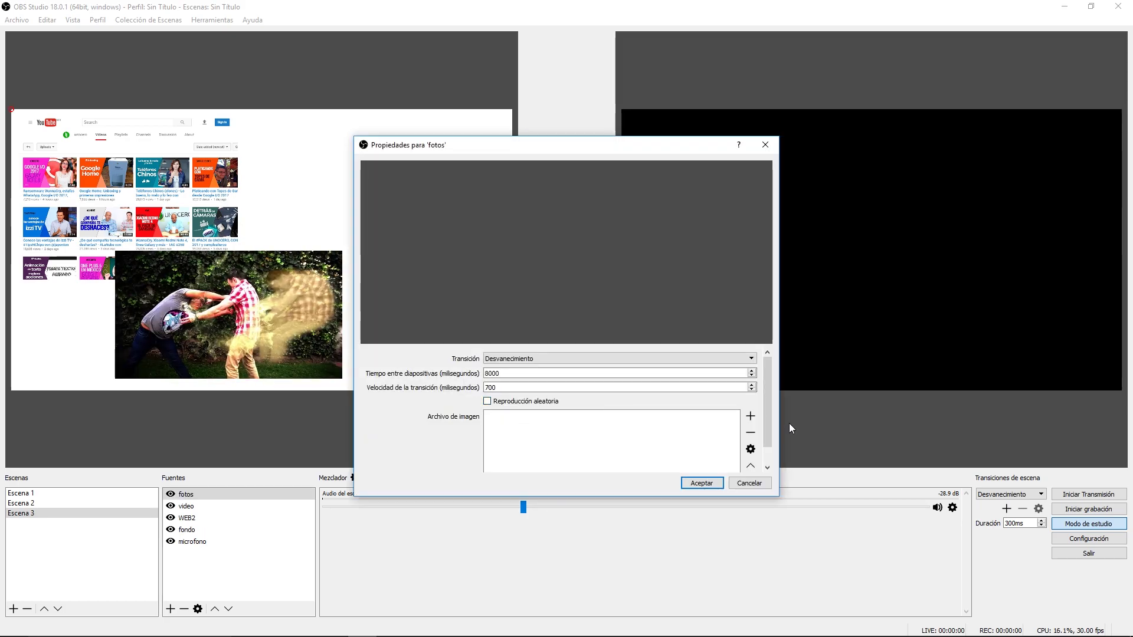
{"action": "left_click", "coordinate": [751, 417]}
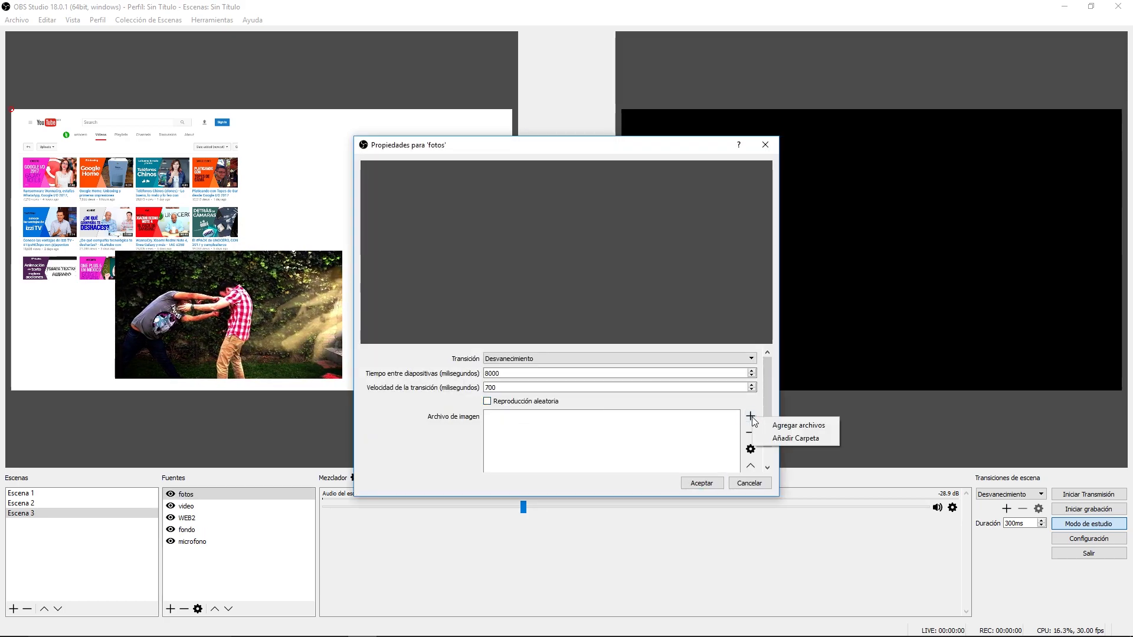
{"action": "left_click", "coordinate": [805, 438]}
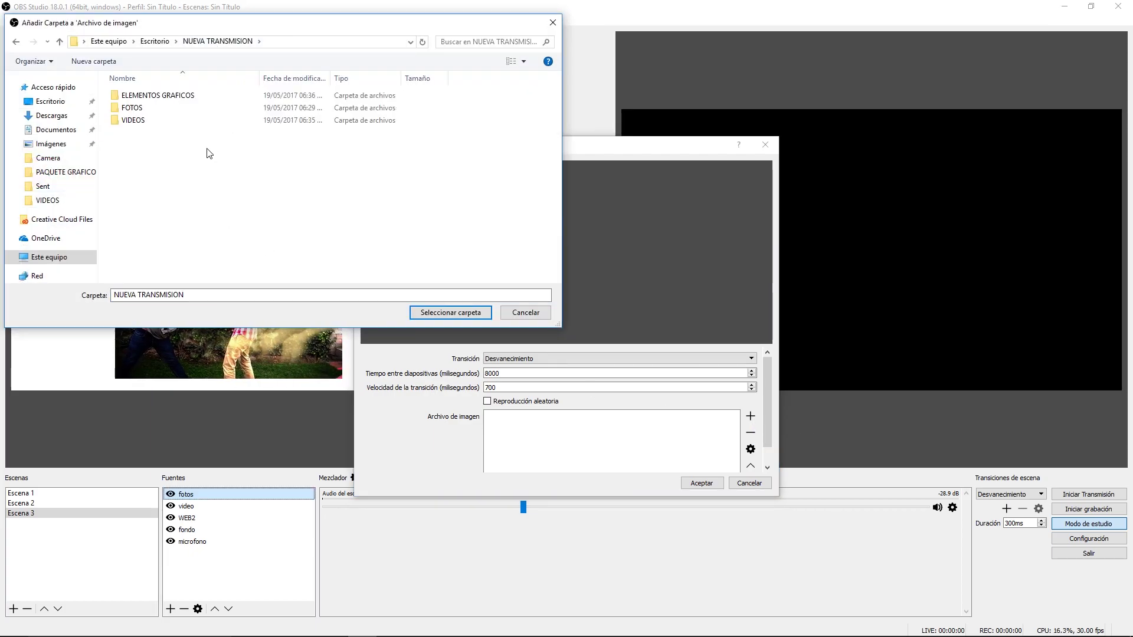
{"action": "left_click", "coordinate": [138, 109]}
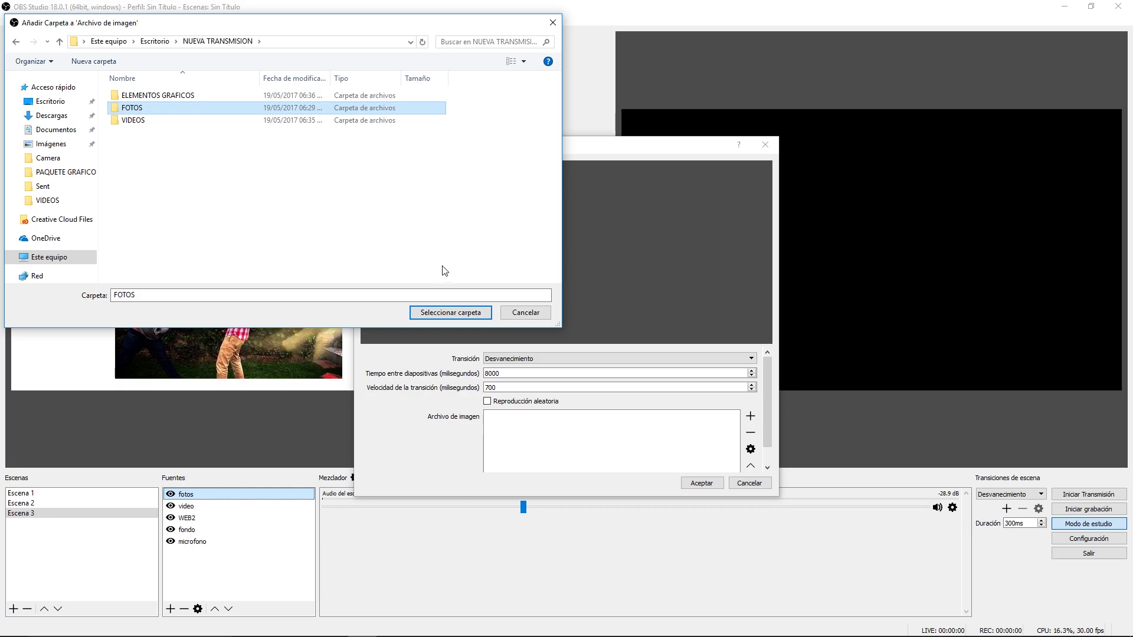
{"action": "left_click", "coordinate": [466, 314]}
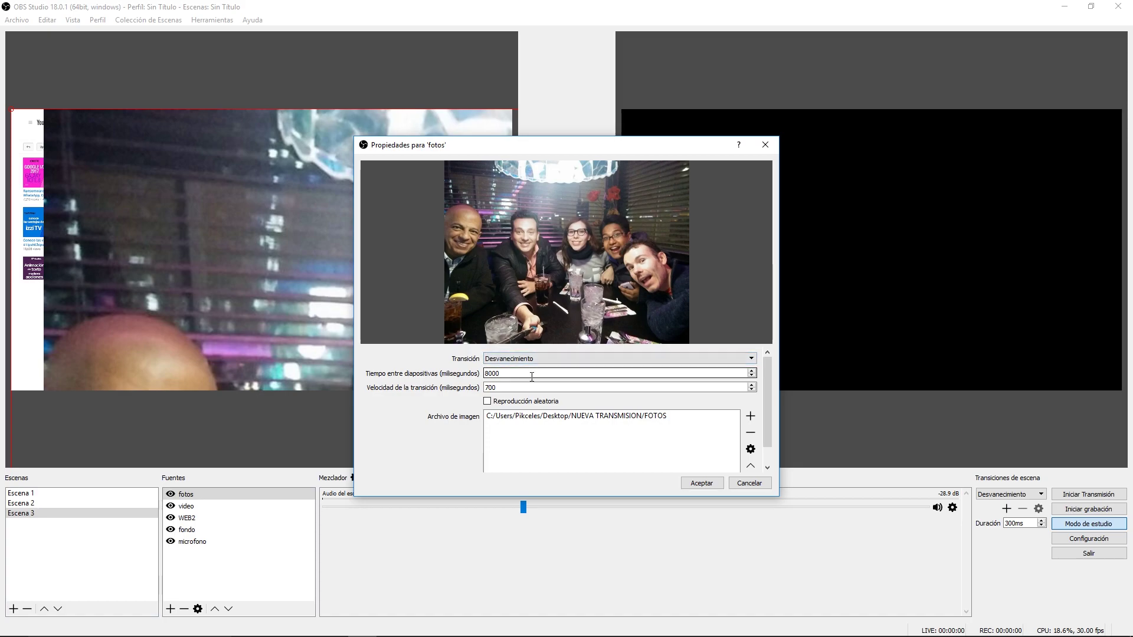
Set the fotos slideshow to 1000 ms between slides, 500 ms transition speed and random playback, and move it rightward on the canvas.
{"action": "double_click", "coordinate": [510, 374]}
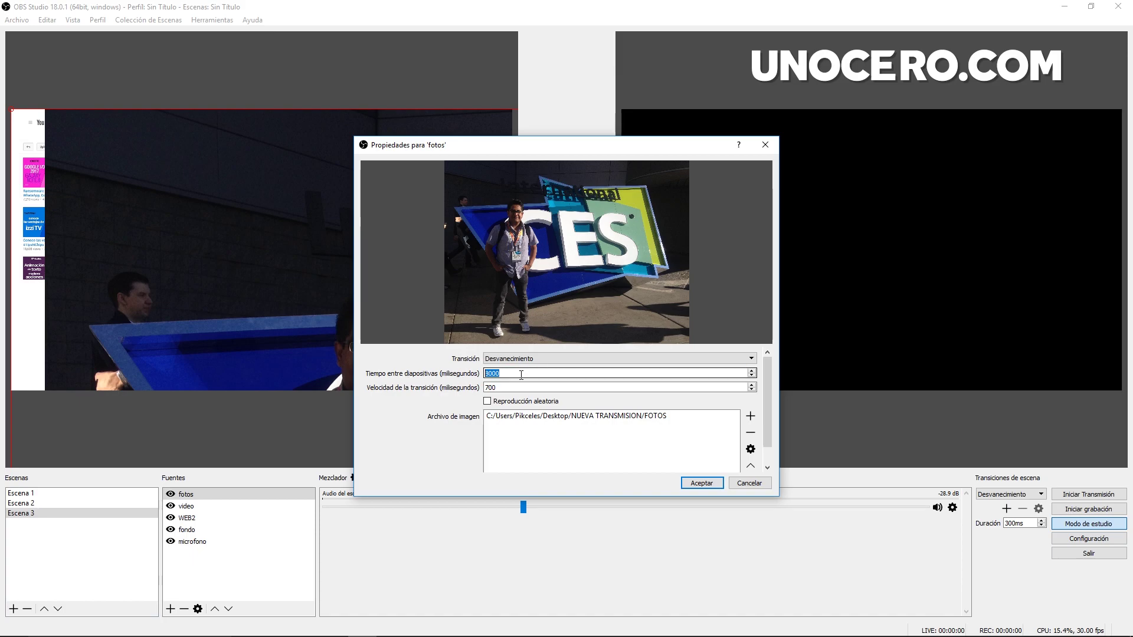
{"action": "type", "text": "1000"}
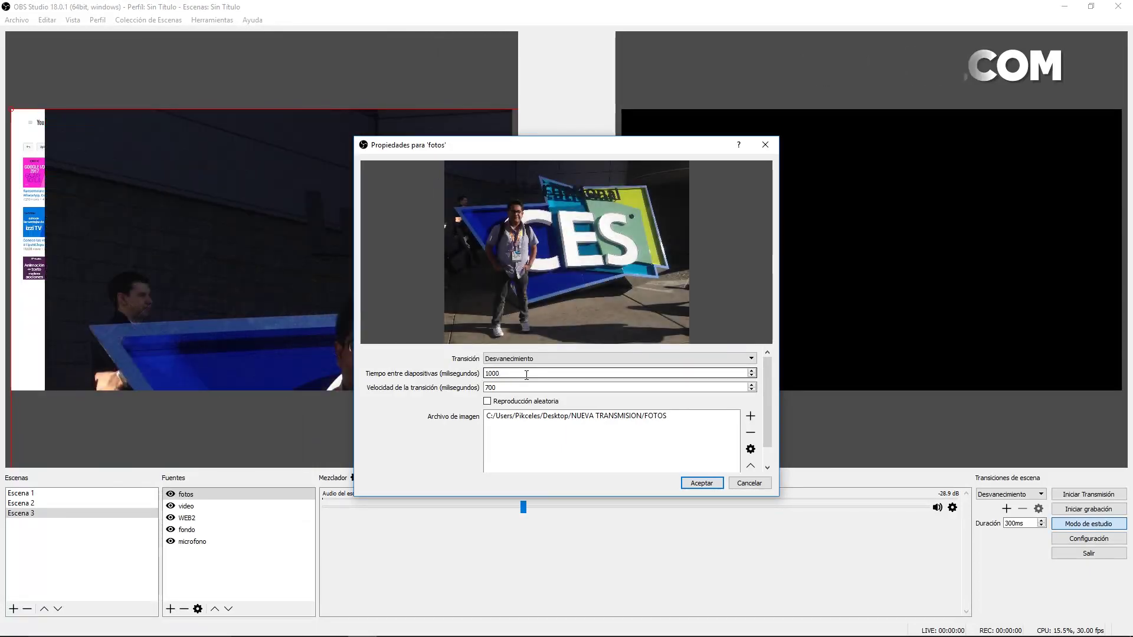
{"action": "double_click", "coordinate": [542, 387]}
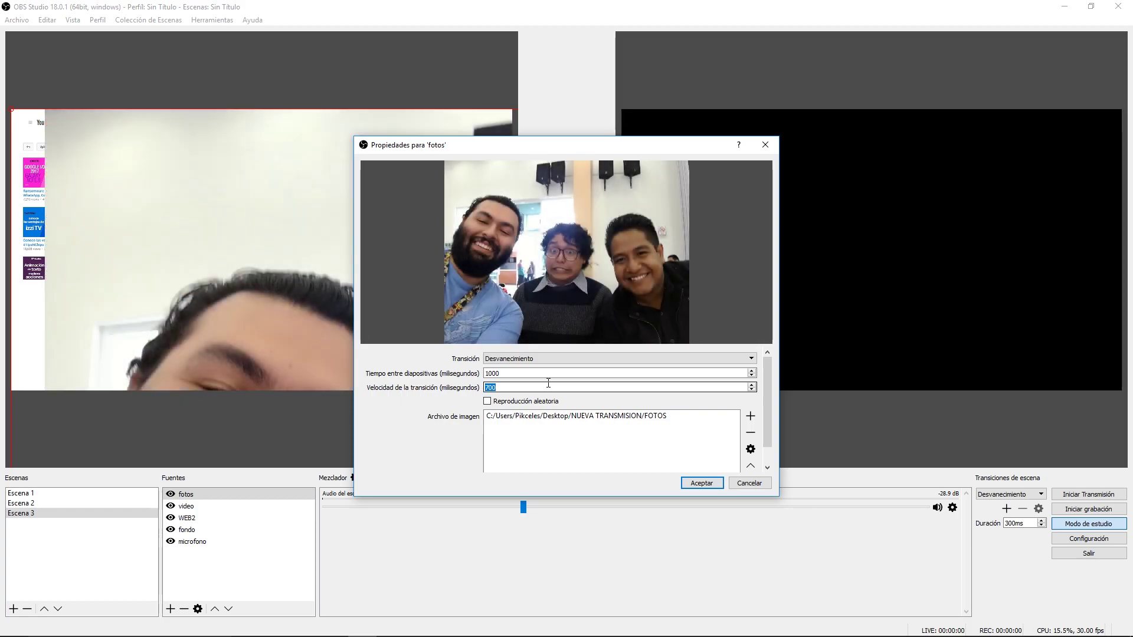
{"action": "type", "text": "5"}
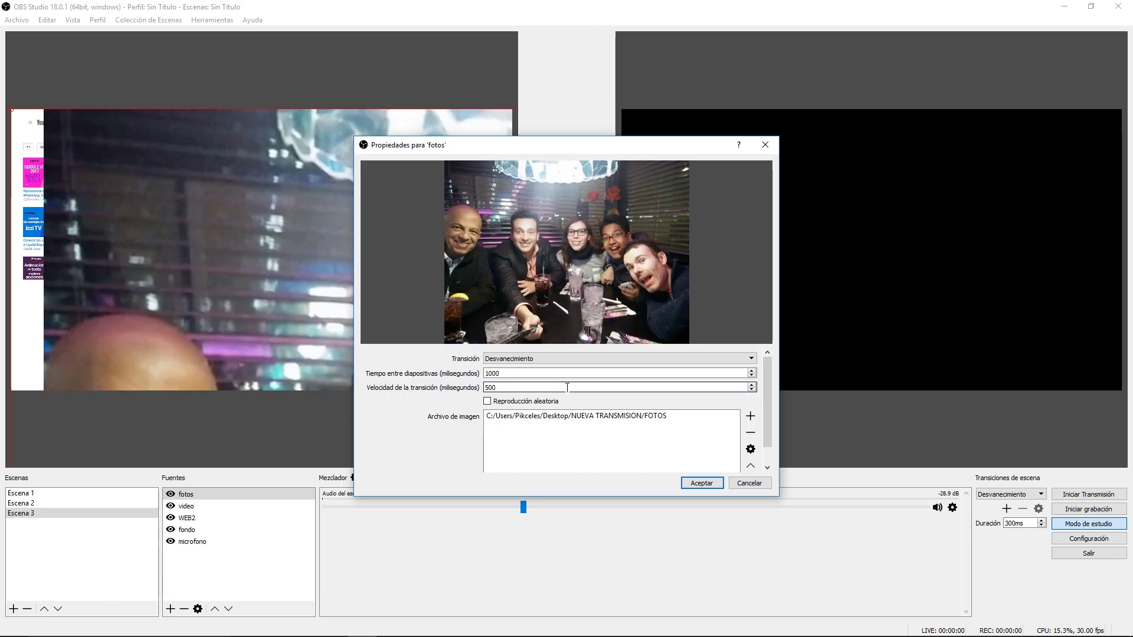
{"action": "left_click", "coordinate": [487, 402]}
{"action": "left_click", "coordinate": [701, 483]}
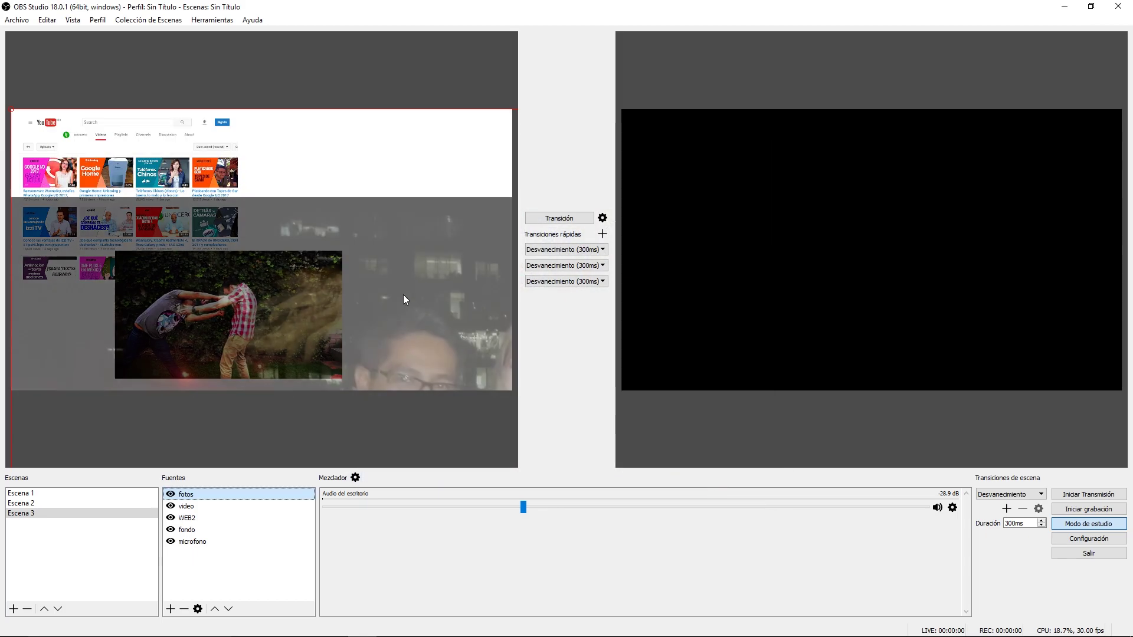
{"action": "left_click_drag", "start_coordinate": [236, 198], "coordinate": [395, 202]}
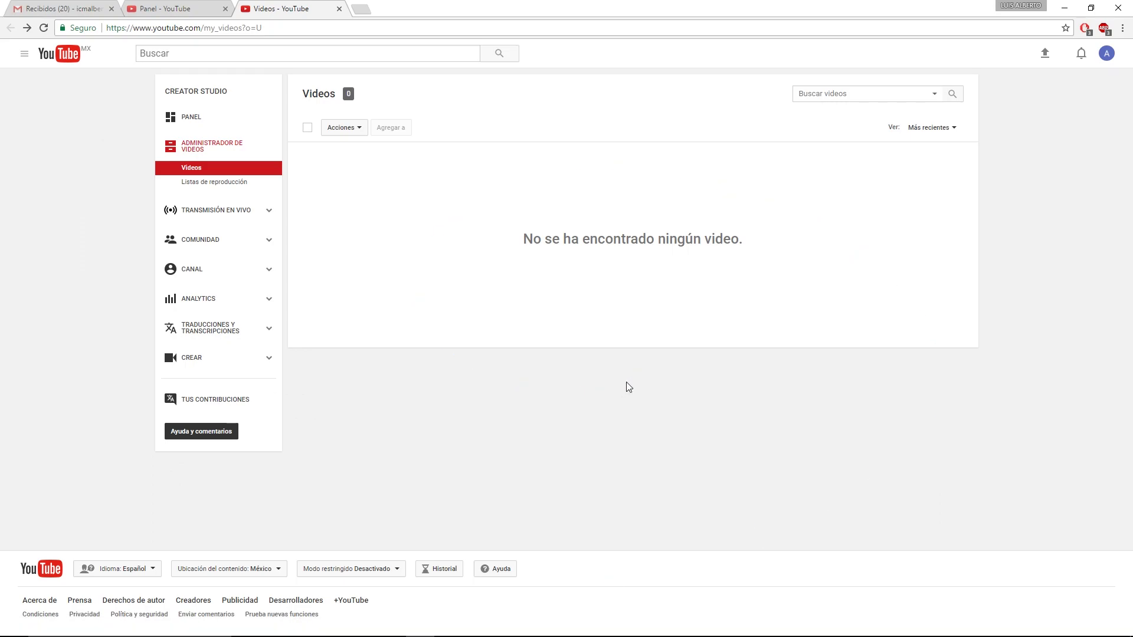
Switch to YouTube Creator Studio in the browser and open the live streaming dashboard "Transmite ahora".
{"action": "left_click", "coordinate": [227, 218]}
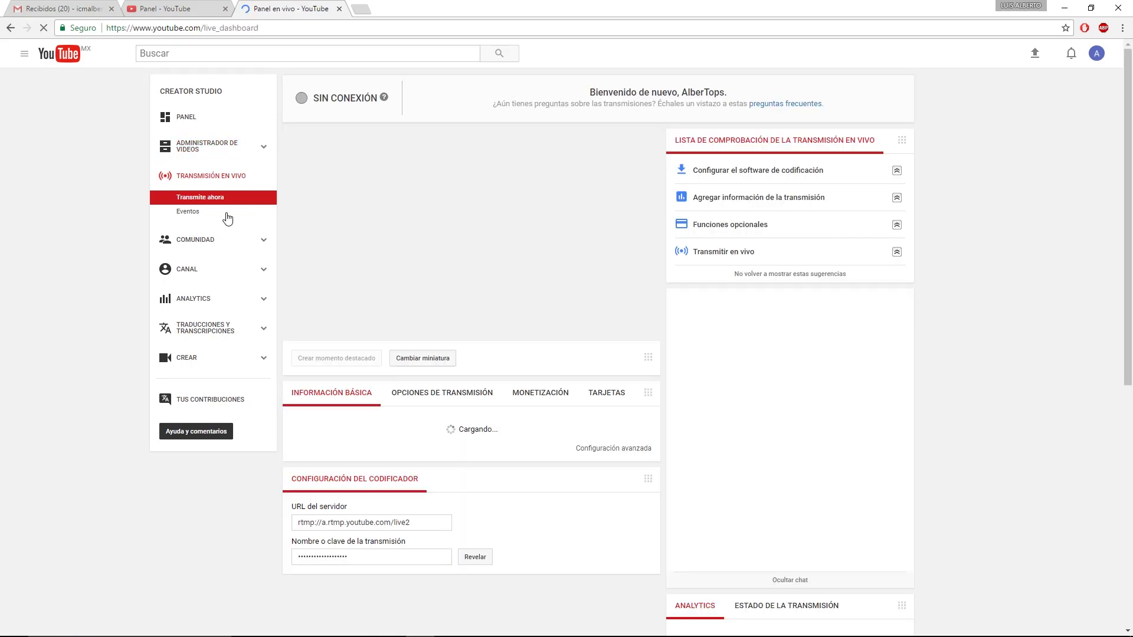
{"action": "scroll", "coordinate": [87, 366], "scroll_direction": "down", "scroll_amount": 1}
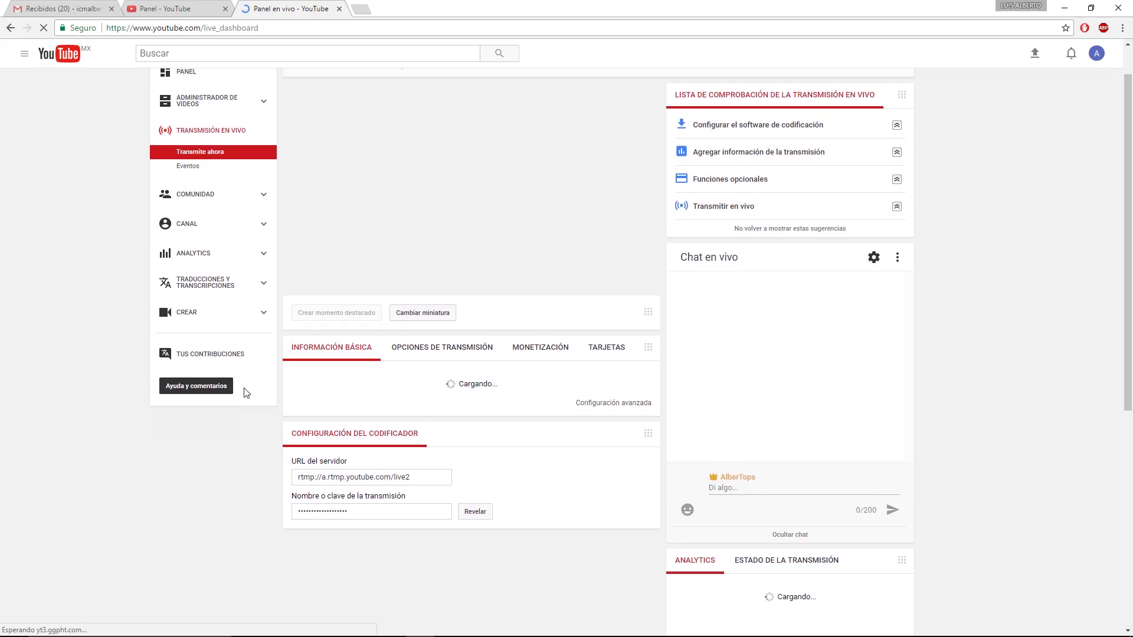
{"action": "scroll", "coordinate": [247, 393], "scroll_direction": "up", "scroll_amount": 1}
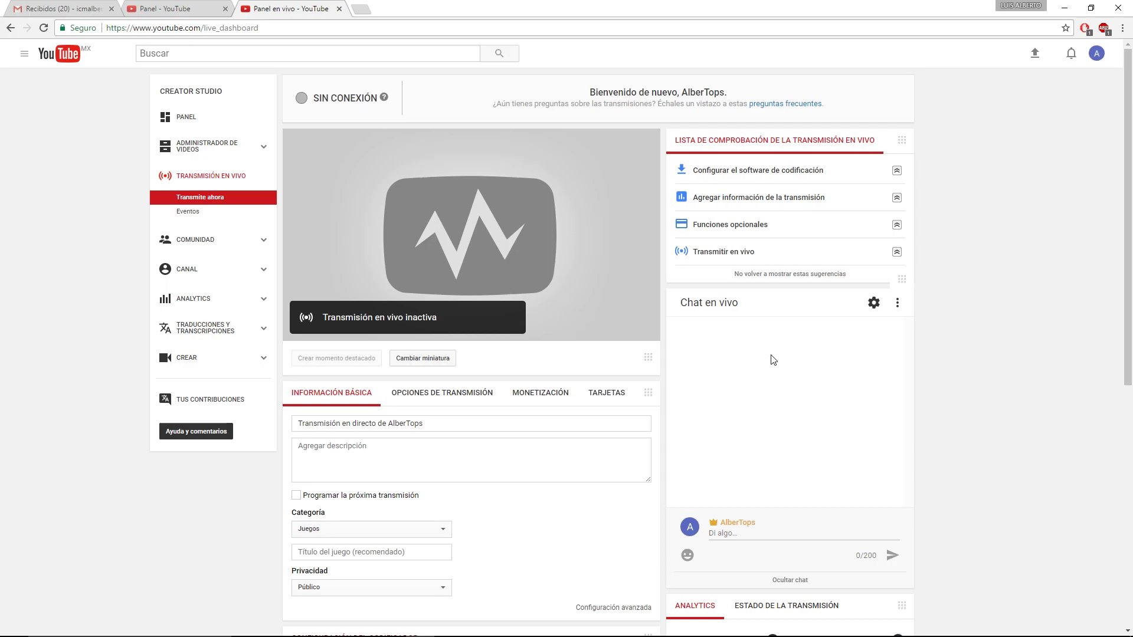
Examine the live stream's basic information: title, description, category choices and game title.
{"action": "triple_click", "coordinate": [638, 423]}
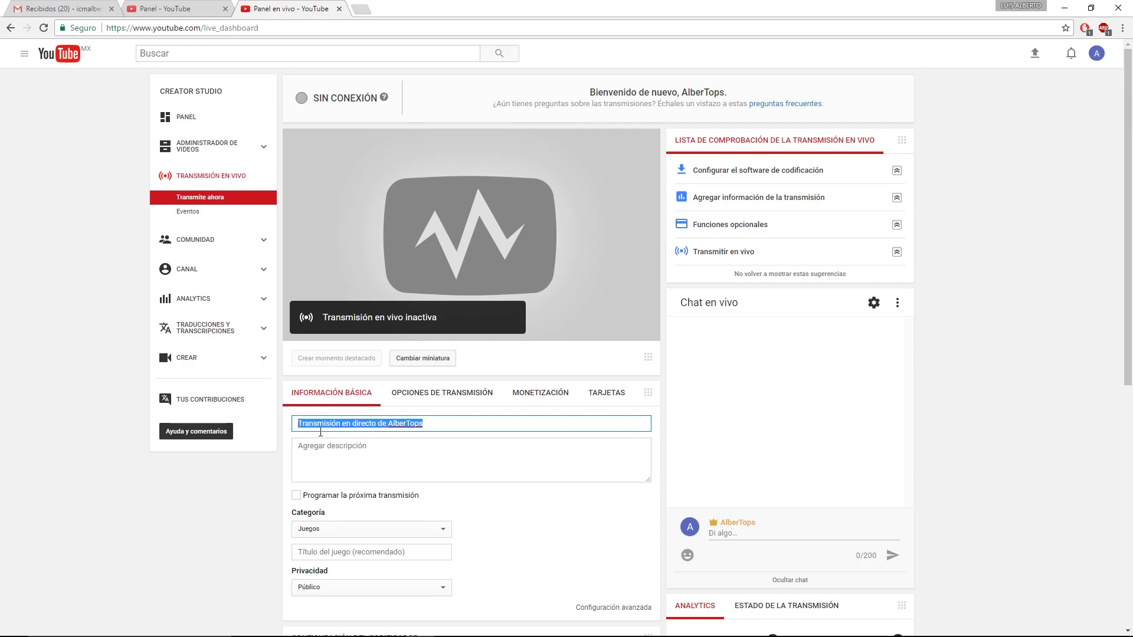
{"action": "left_click", "coordinate": [440, 463]}
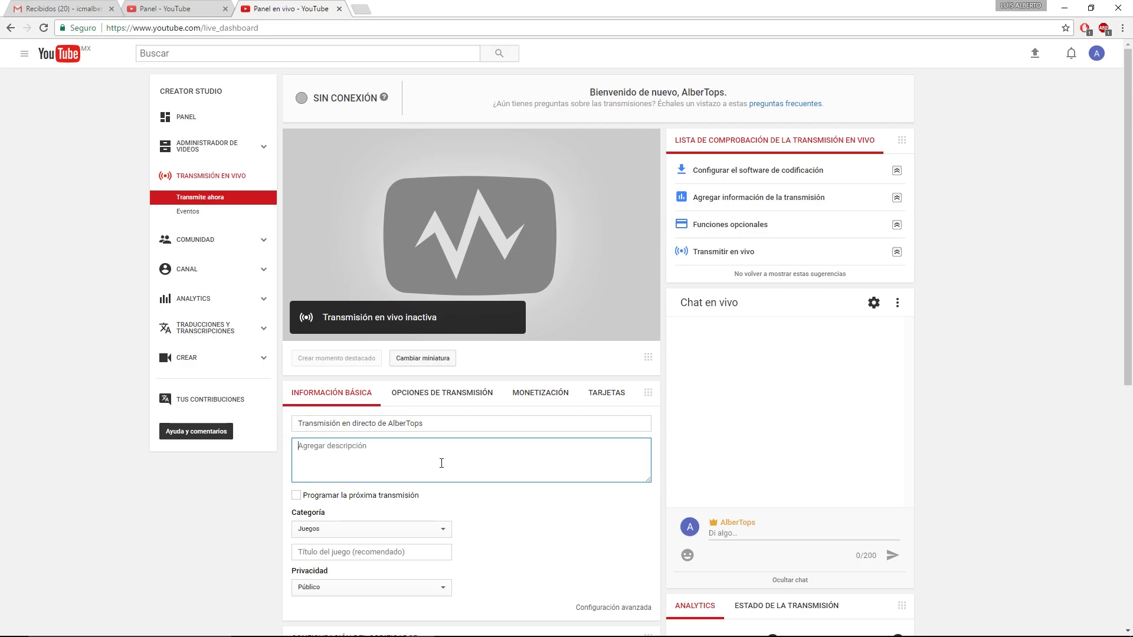
{"action": "scroll", "coordinate": [511, 423], "scroll_direction": "down", "scroll_amount": 2}
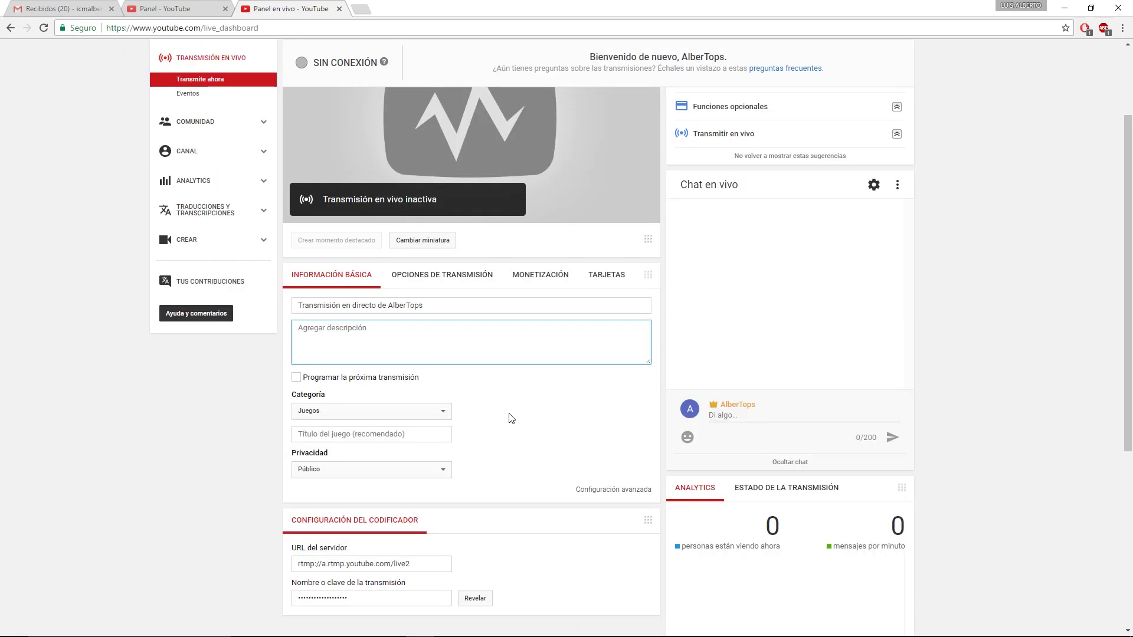
{"action": "left_click", "coordinate": [440, 413]}
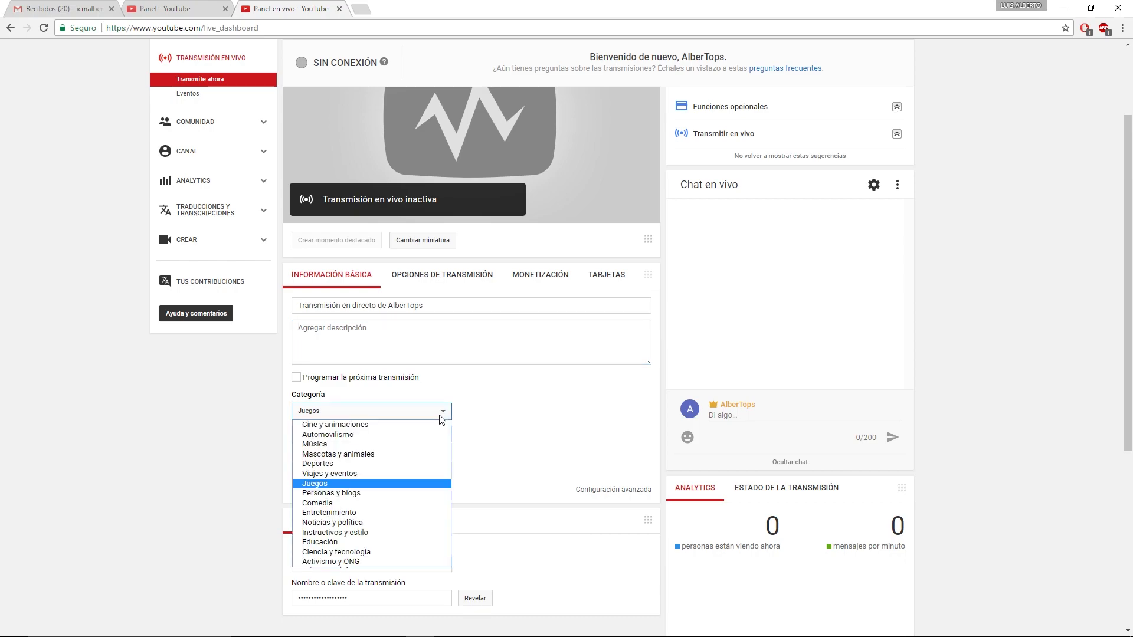
{"action": "left_click", "coordinate": [373, 490]}
{"action": "left_click", "coordinate": [400, 437]}
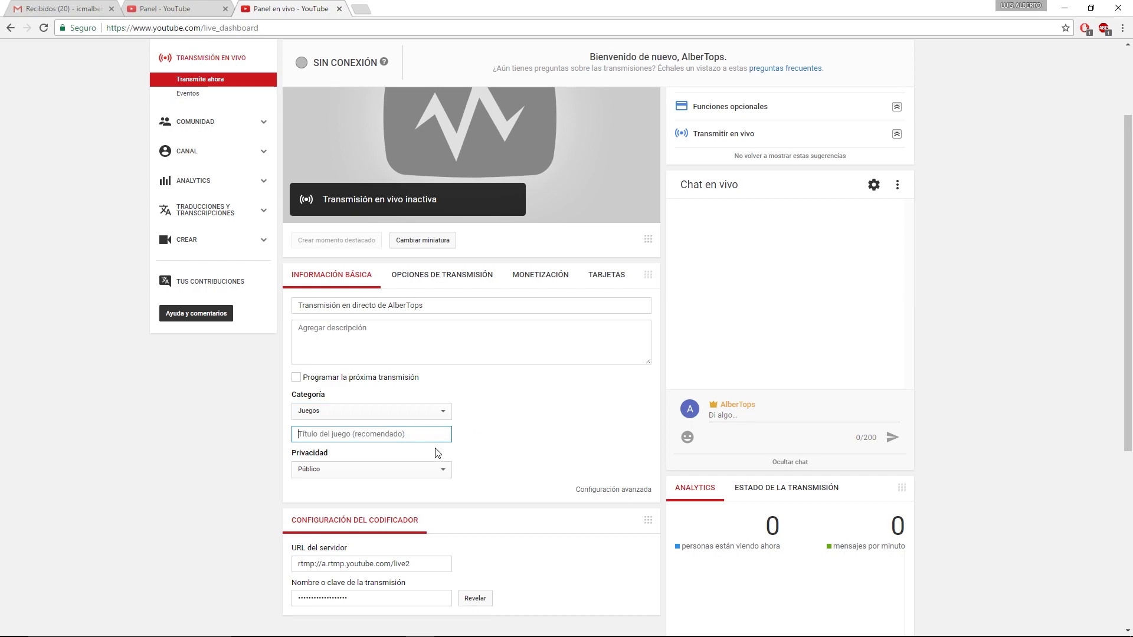
{"action": "left_click", "coordinate": [519, 440]}
Check the server URL in the encoder configuration, then reveal the stream key and copy it.
{"action": "scroll", "coordinate": [519, 437], "scroll_direction": "down", "scroll_amount": 4}
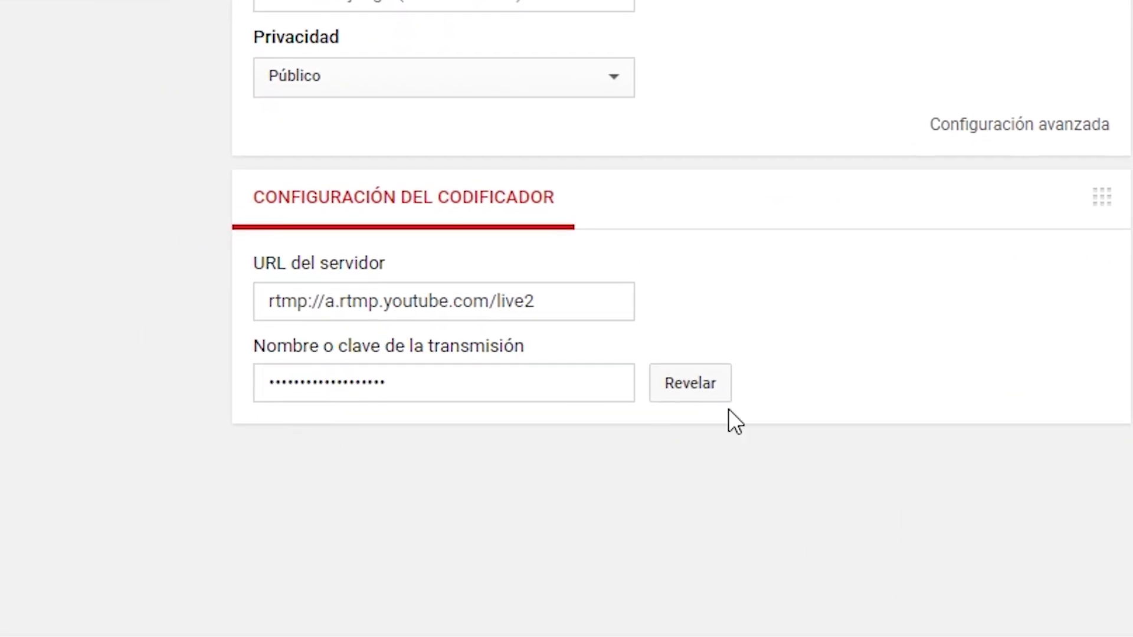
{"action": "left_click", "coordinate": [580, 300]}
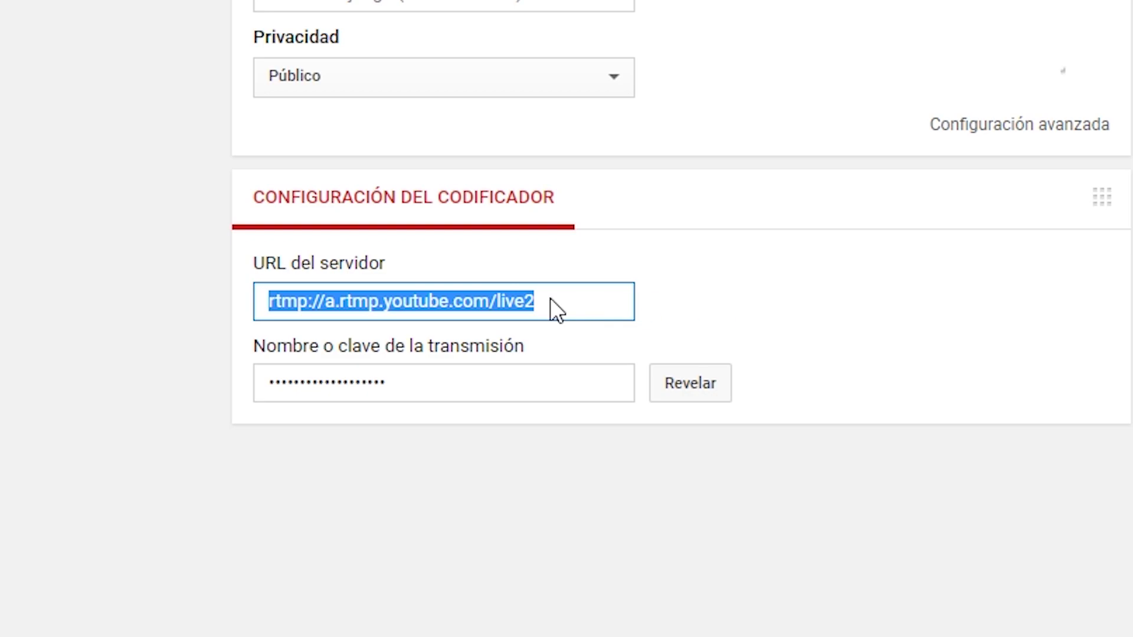
{"action": "left_click", "coordinate": [440, 380]}
{"action": "left_click", "coordinate": [722, 386]}
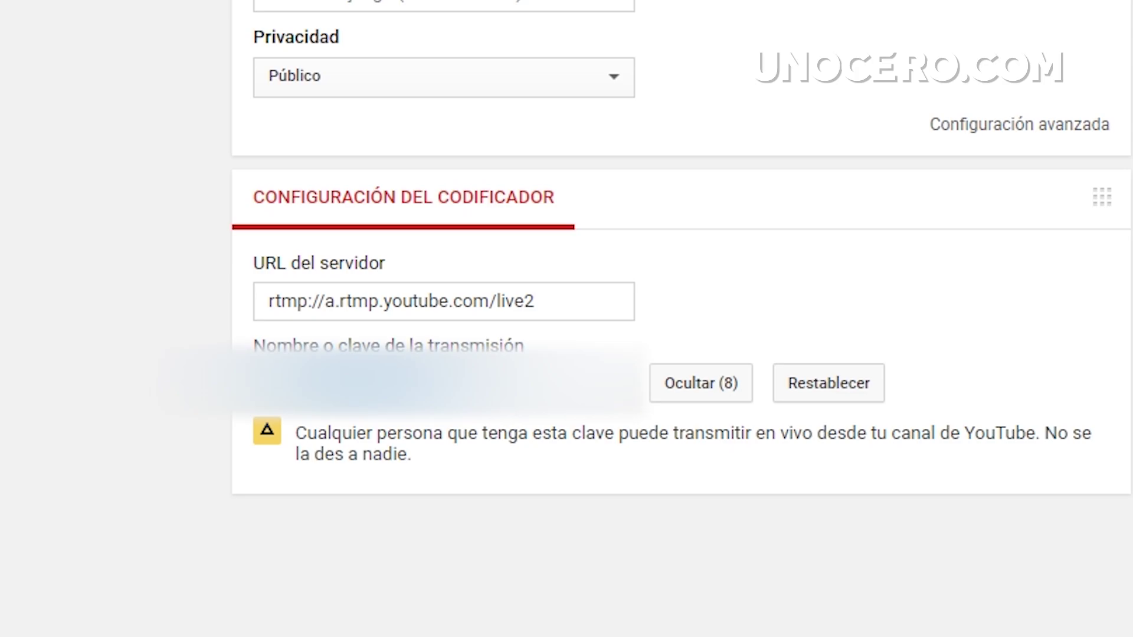
{"action": "right_click", "coordinate": [409, 380]}
{"action": "left_click", "coordinate": [480, 405]}
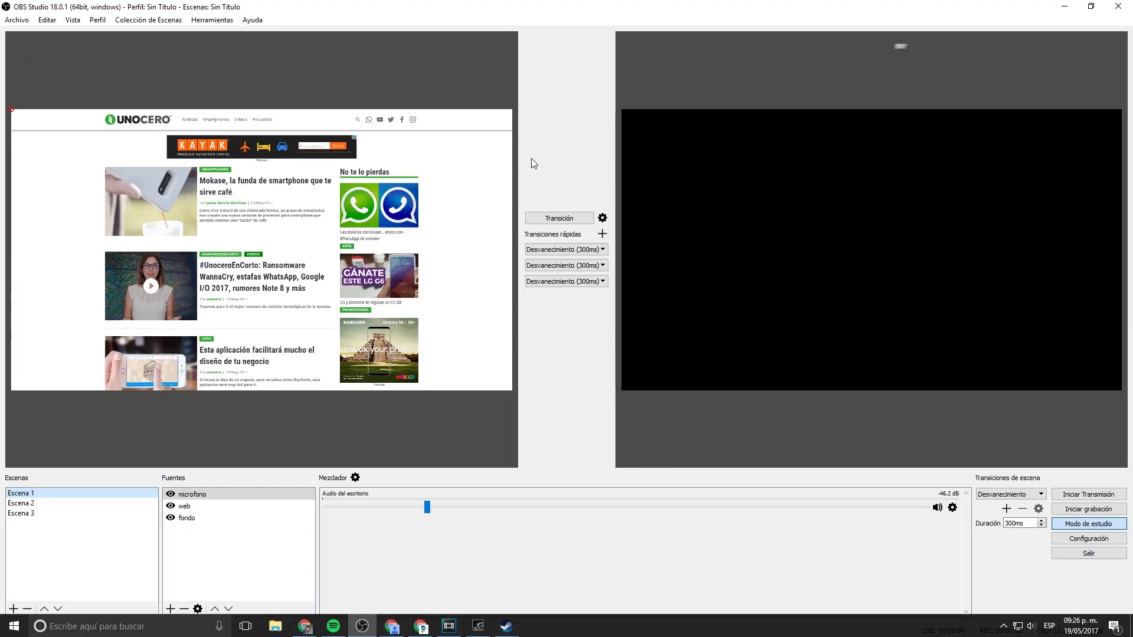
Set the streaming service to YouTube / YouTube Gaming with the primary ingest server, enter the copied stream key, and save the settings.
{"action": "left_click", "coordinate": [1088, 538]}
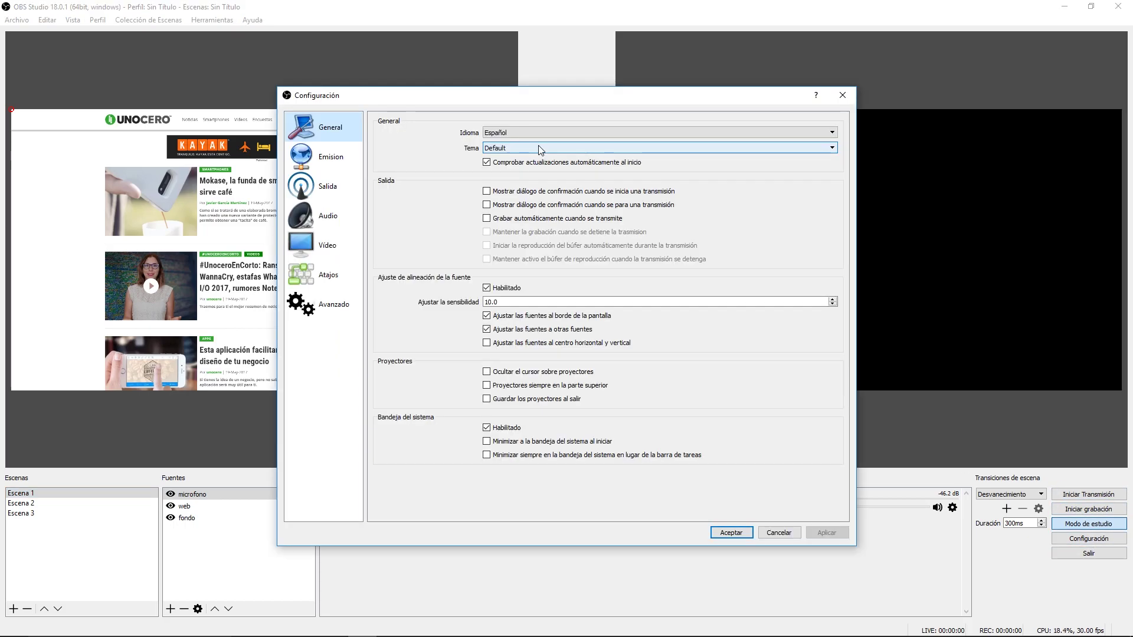
{"action": "left_click", "coordinate": [339, 163]}
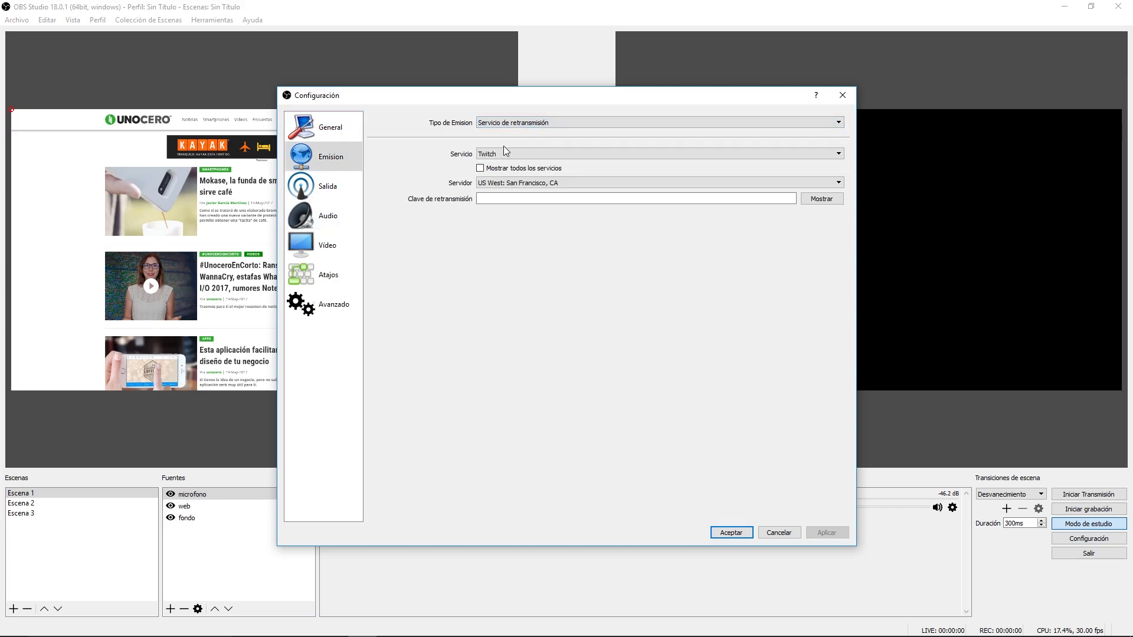
{"action": "left_click", "coordinate": [523, 152]}
{"action": "left_click", "coordinate": [513, 167]}
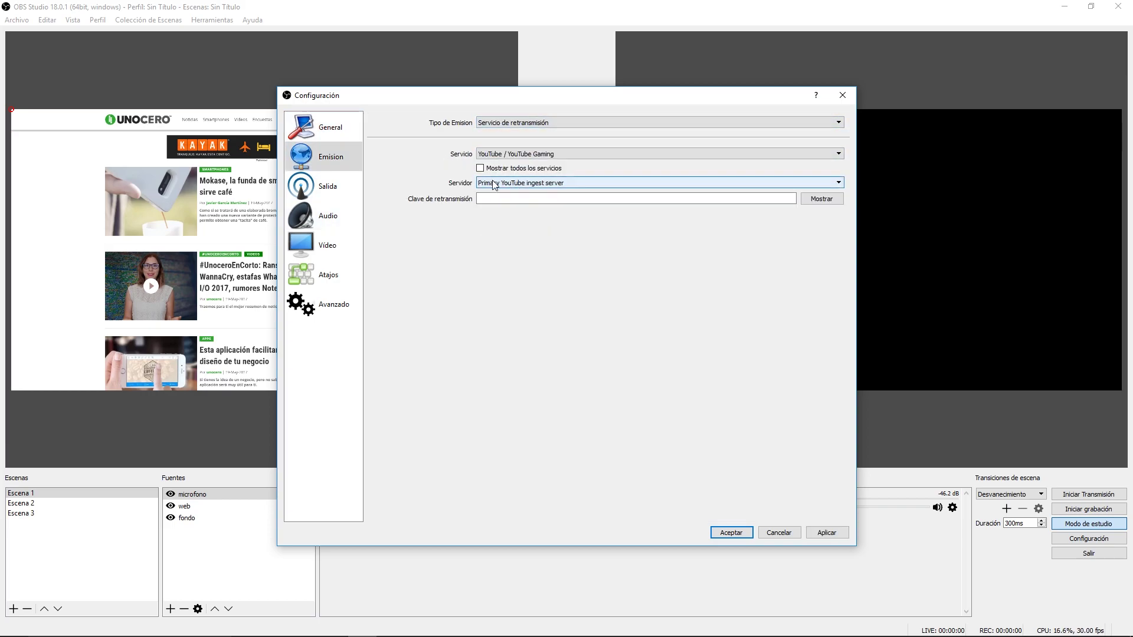
{"action": "left_click", "coordinate": [513, 199]}
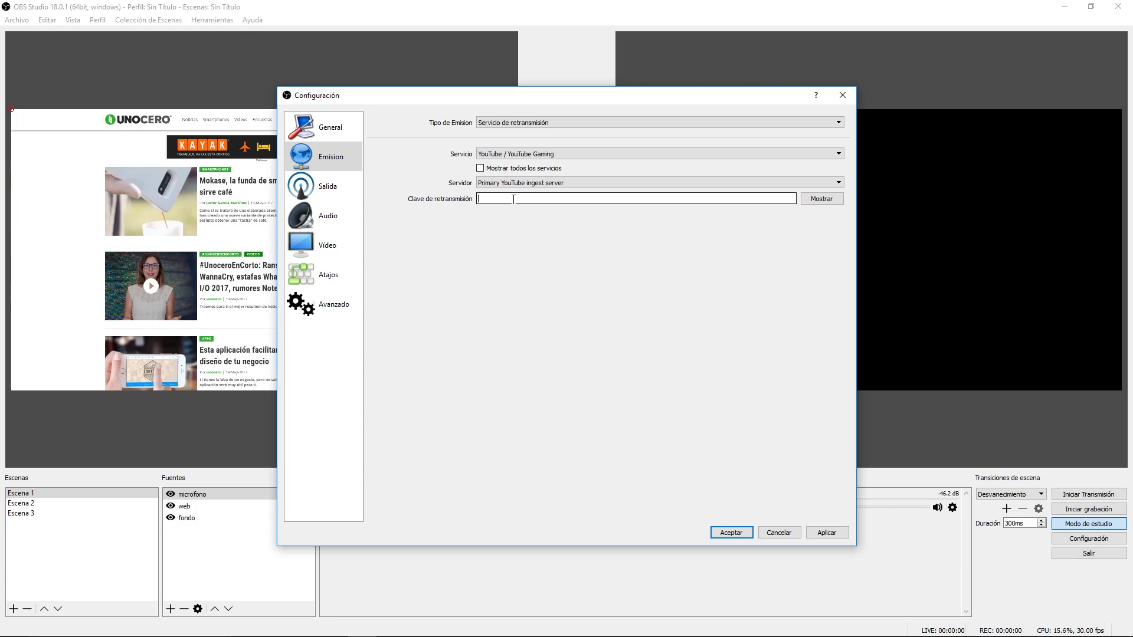
{"action": "key", "text": "ctrl+v"}
{"action": "left_click", "coordinate": [827, 532]}
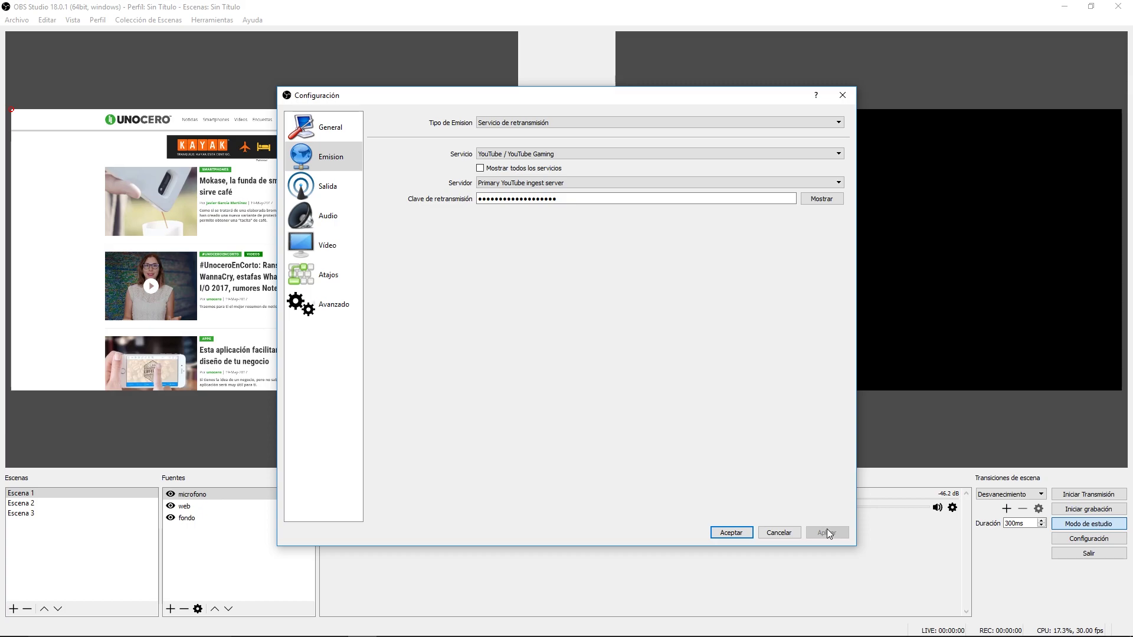
{"action": "left_click", "coordinate": [731, 533]}
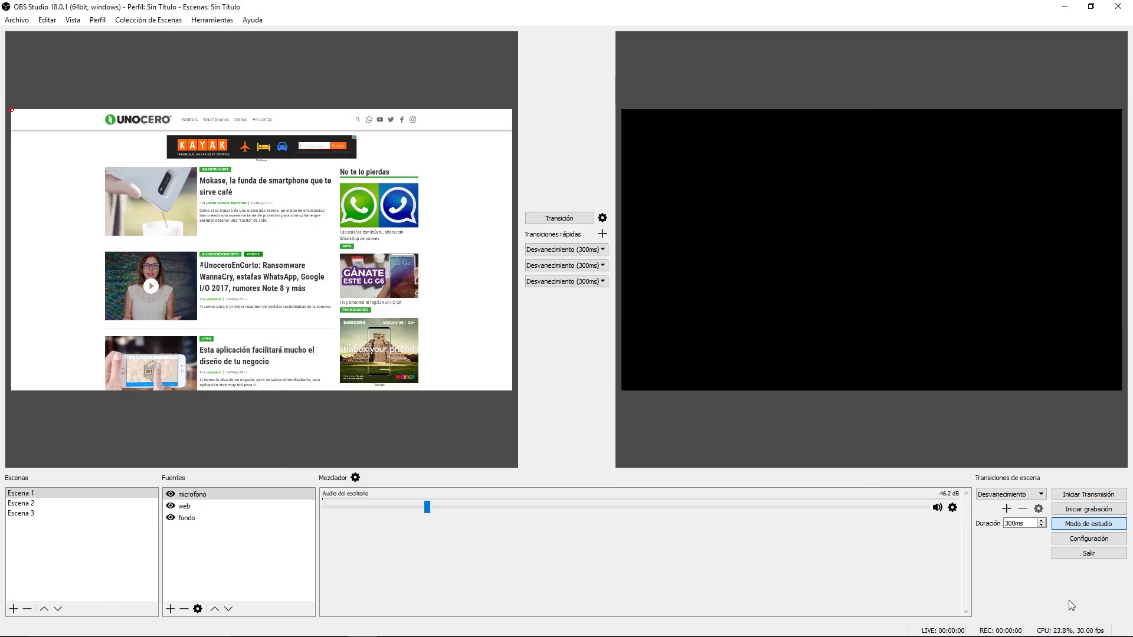
Start the live transmission and check its status on the YouTube live dashboard, then return to OBS Studio.
{"action": "left_click", "coordinate": [1103, 496]}
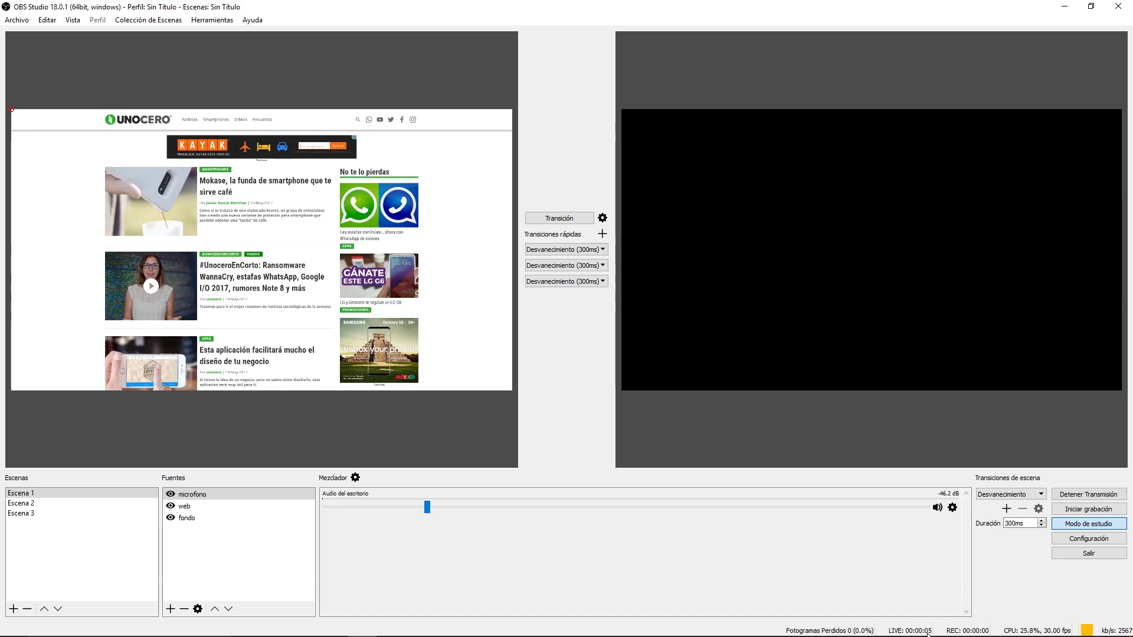
{"action": "mouse_move", "coordinate": [461, 629]}
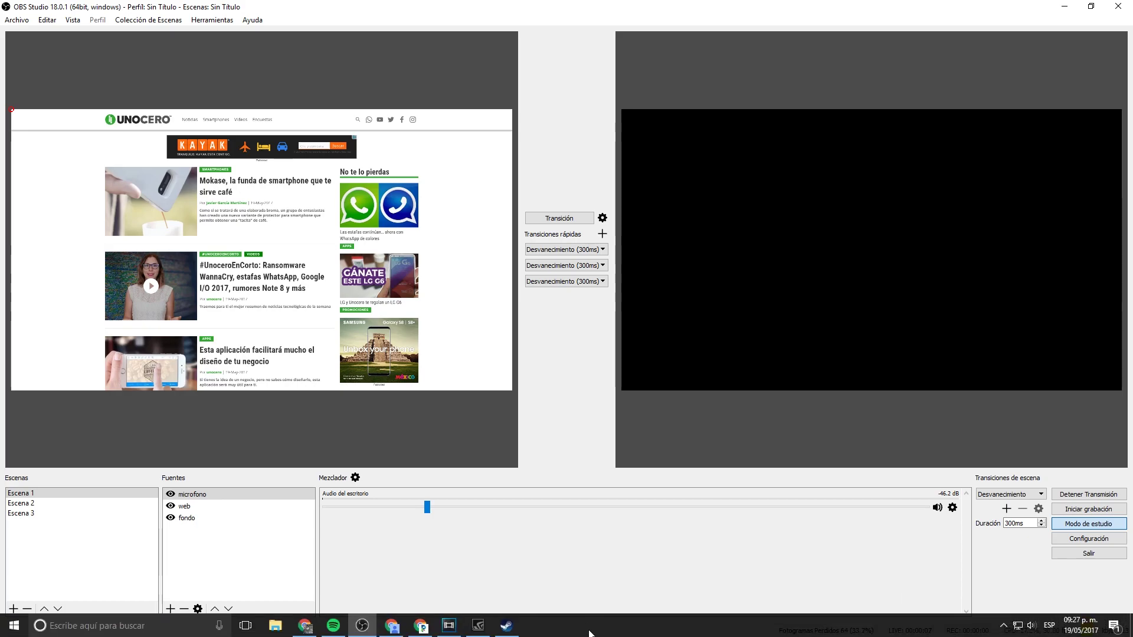
{"action": "left_click", "coordinate": [420, 626]}
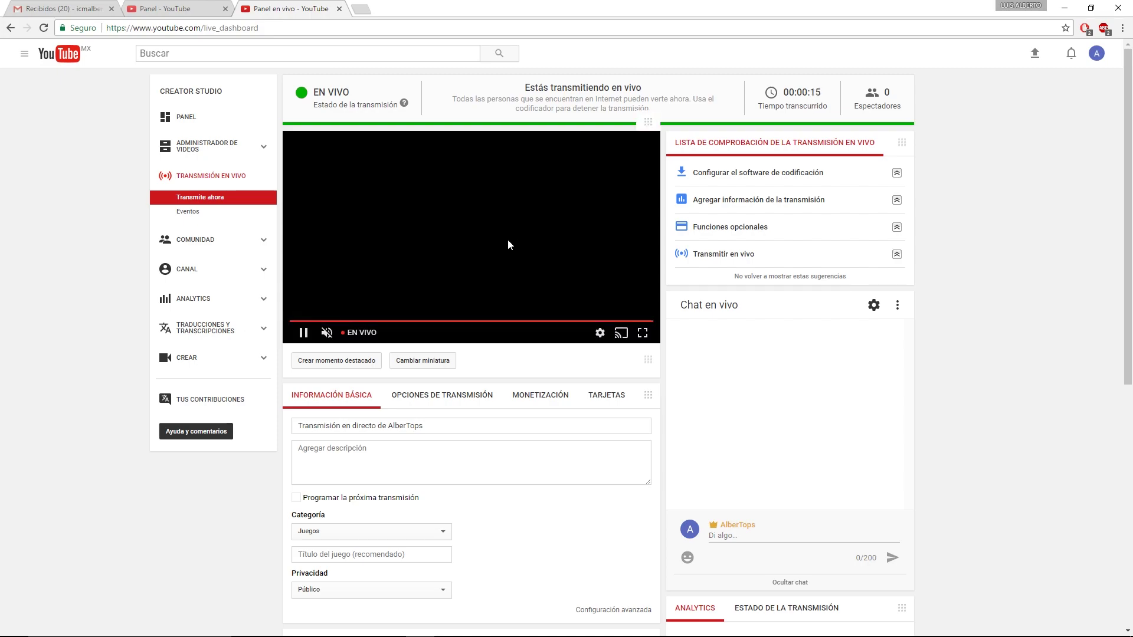
{"action": "left_click", "coordinate": [420, 624]}
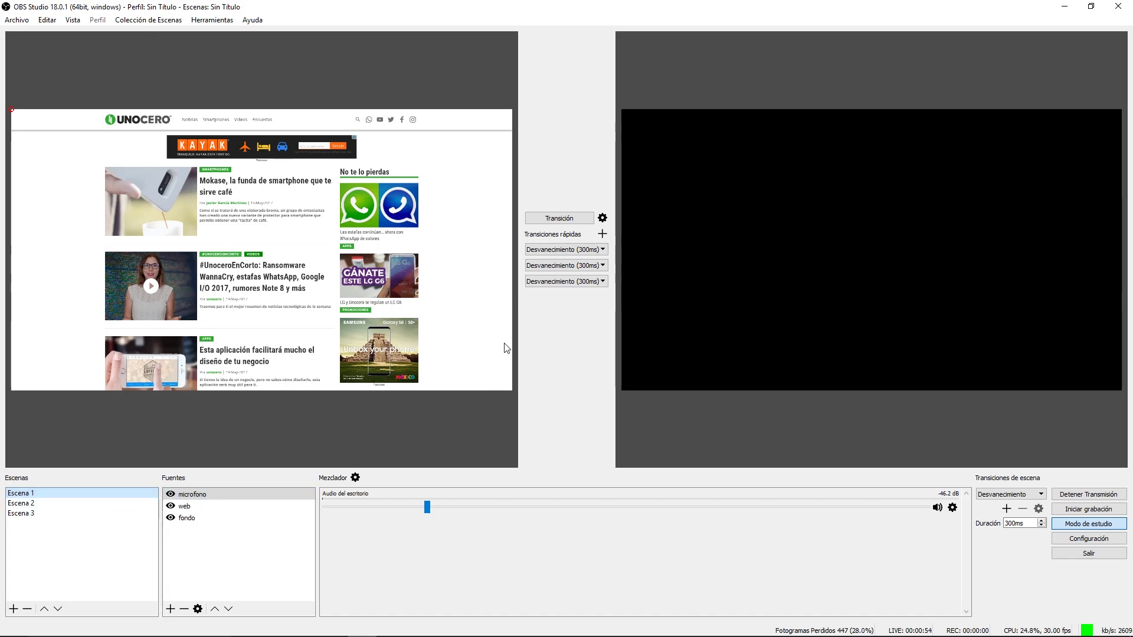
Transition Escena 1 to the live output, check the broadcast on the YouTube dashboard, and return to OBS Studio.
{"action": "left_click", "coordinate": [577, 218]}
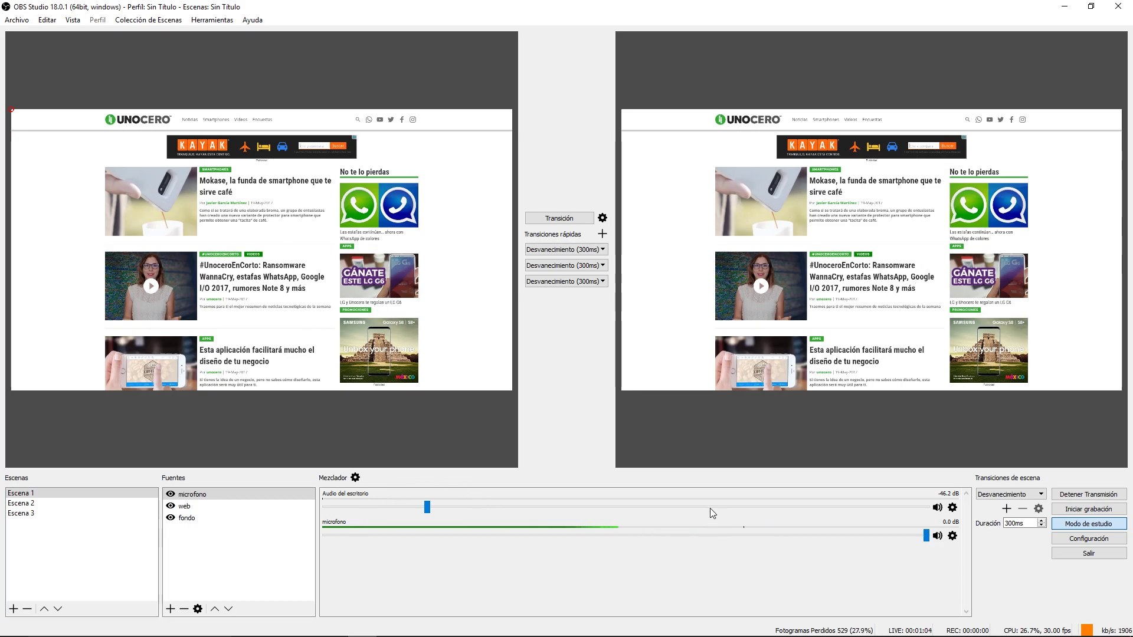
{"action": "mouse_move", "coordinate": [466, 632]}
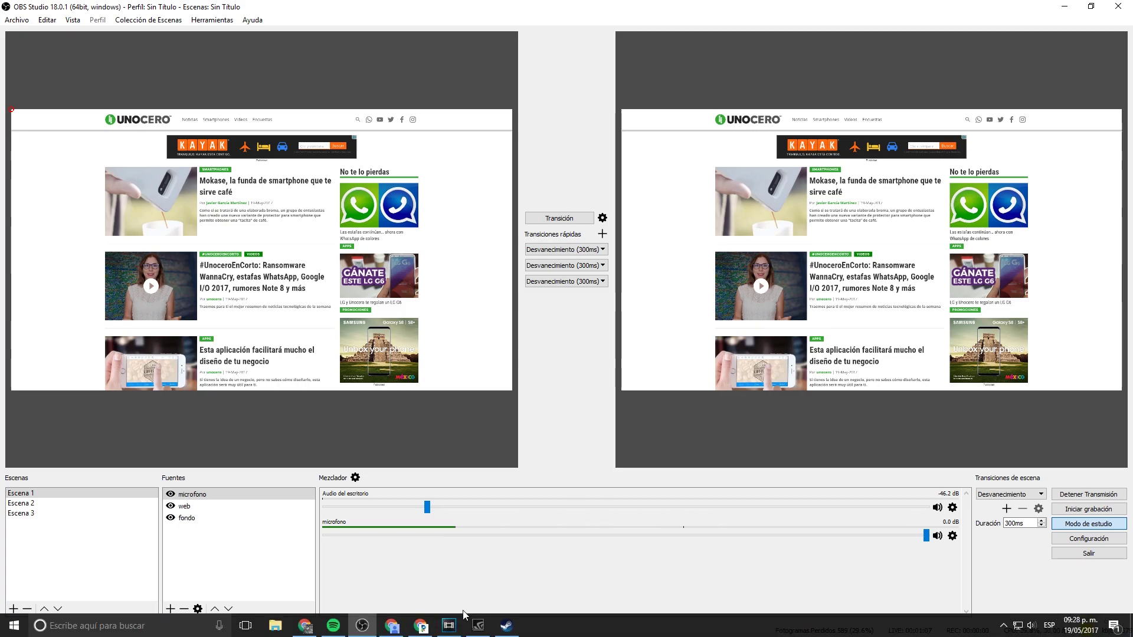
{"action": "left_click", "coordinate": [420, 625]}
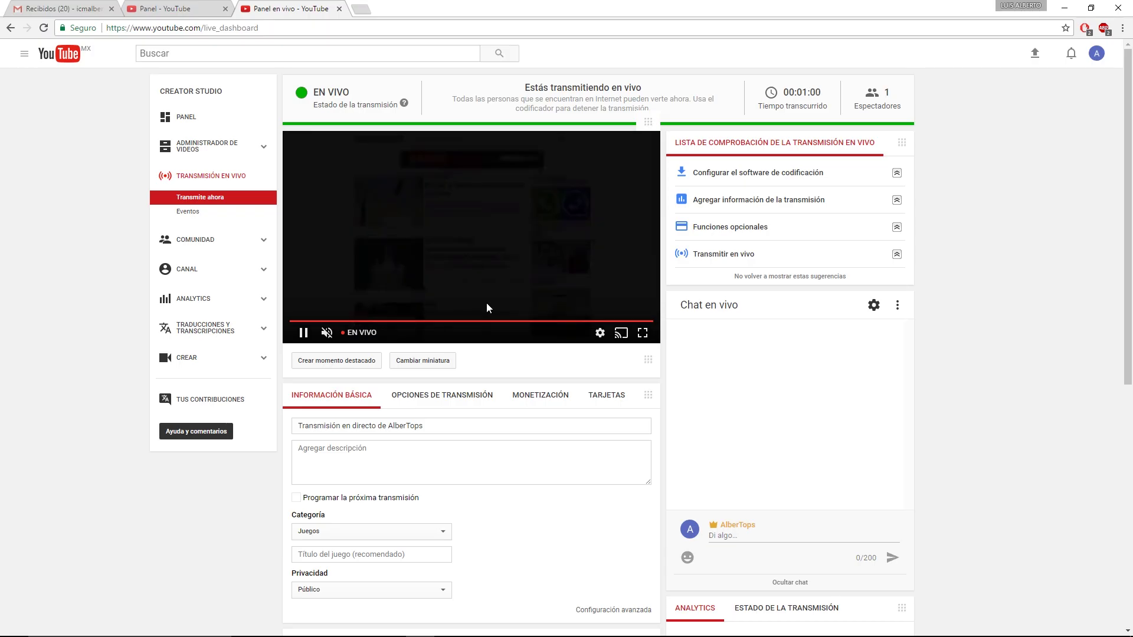
{"action": "mouse_move", "coordinate": [372, 634]}
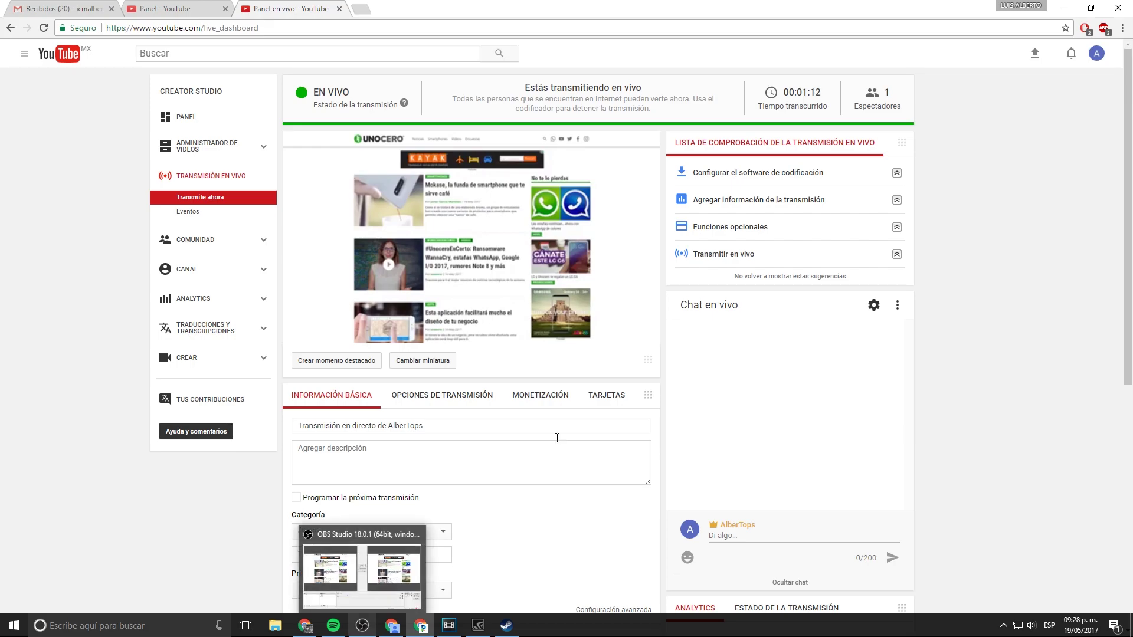
{"action": "left_click", "coordinate": [394, 626]}
Add a screen capture source (Captura de pantalla) to Escena 2 and place it directly below CAMARA in the source order.
{"action": "left_click", "coordinate": [59, 503]}
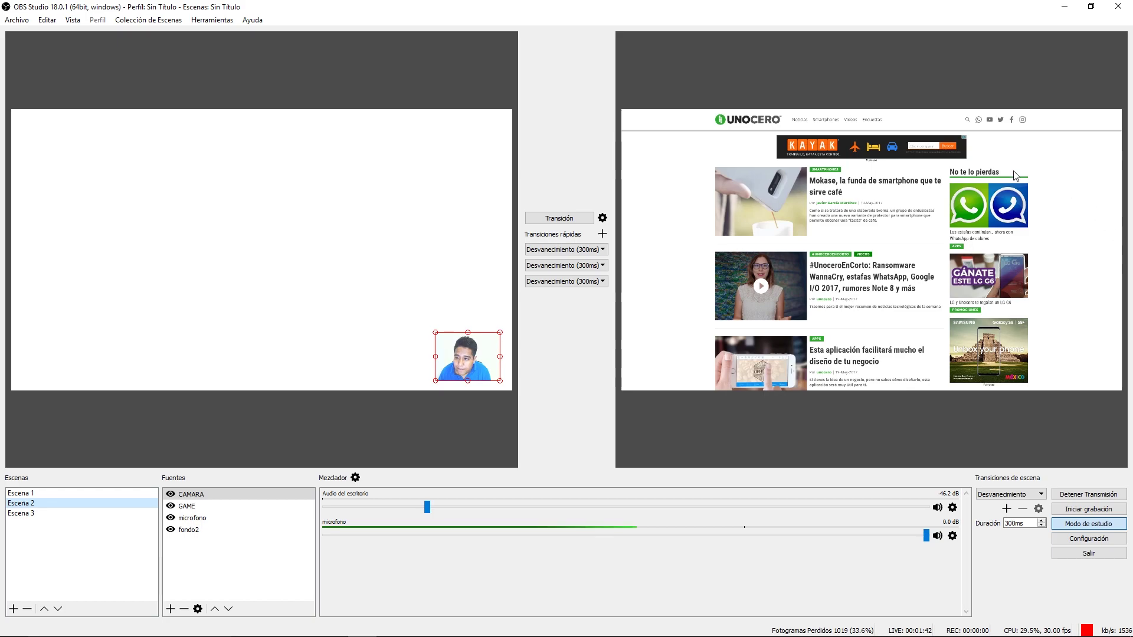
{"action": "left_click", "coordinate": [334, 436]}
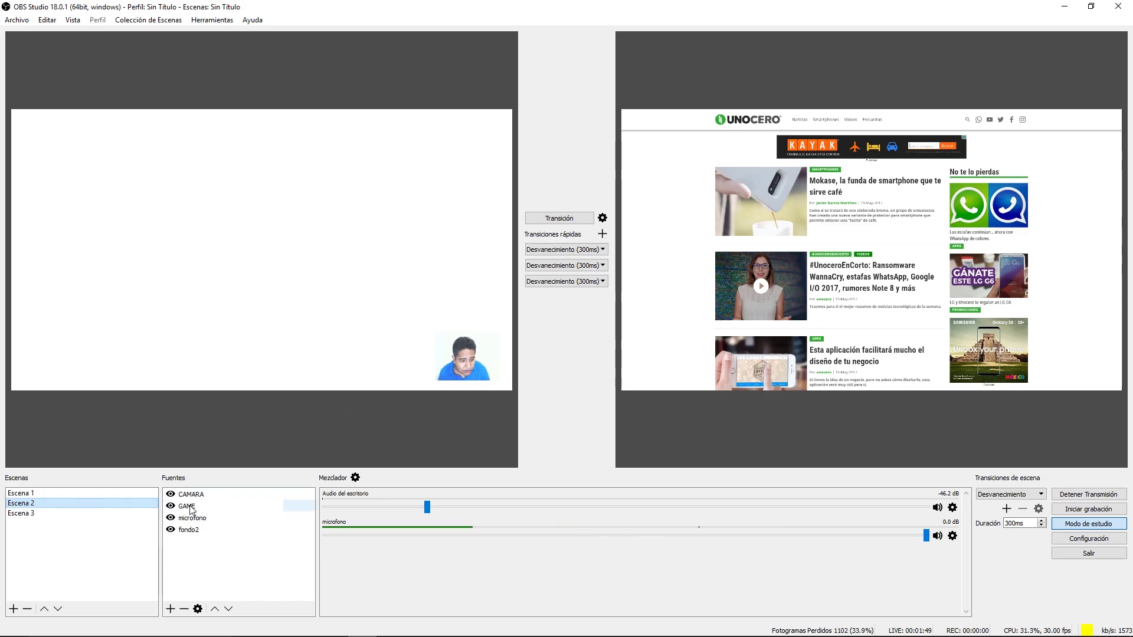
{"action": "left_click", "coordinate": [59, 512]}
{"action": "left_click", "coordinate": [71, 503]}
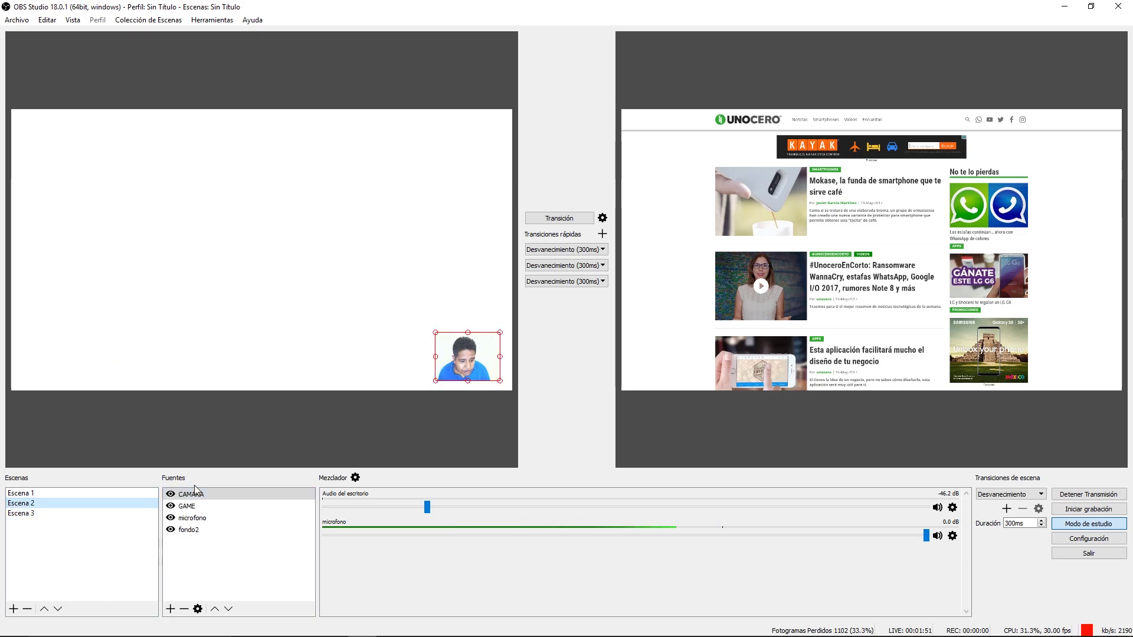
{"action": "left_click", "coordinate": [170, 609]}
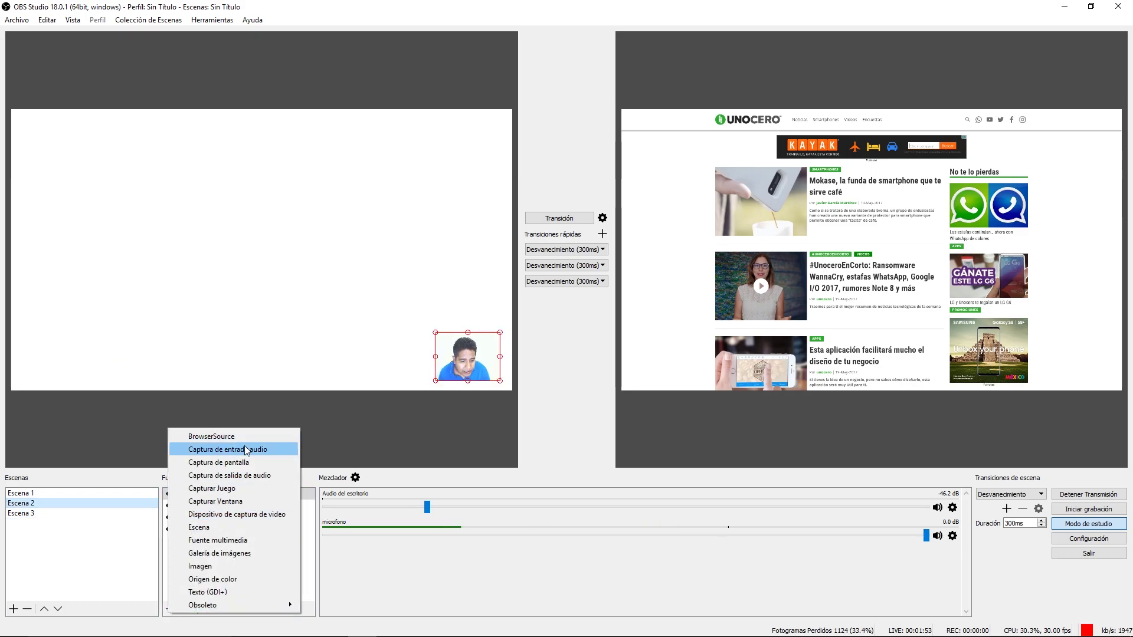
{"action": "left_click", "coordinate": [266, 464]}
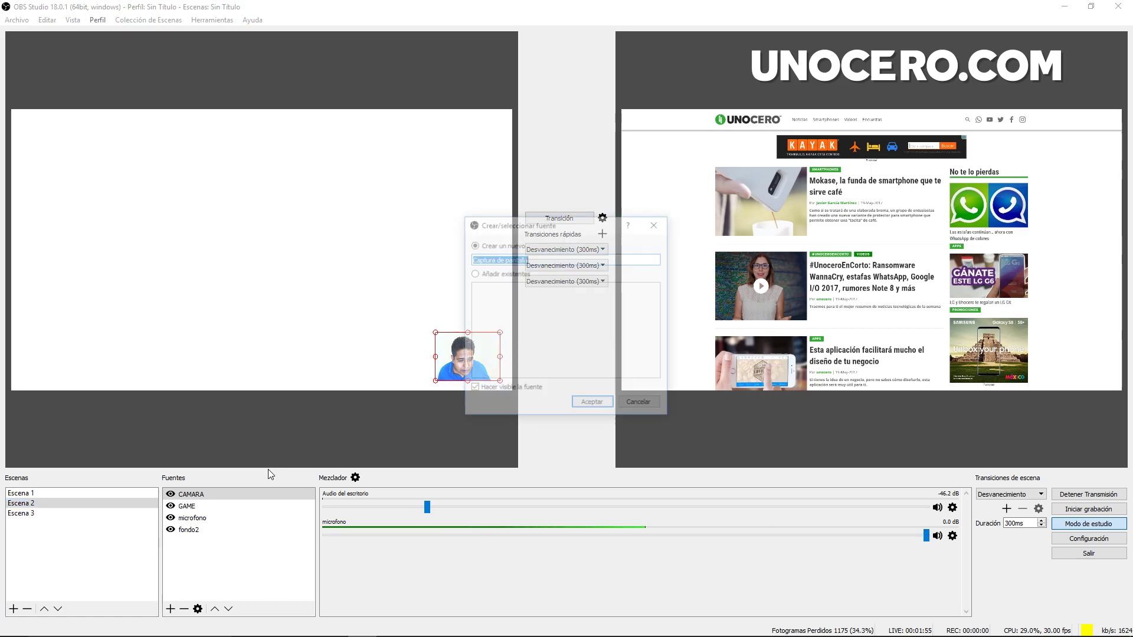
{"action": "key", "text": "Return"}
{"action": "left_click", "coordinate": [239, 494]}
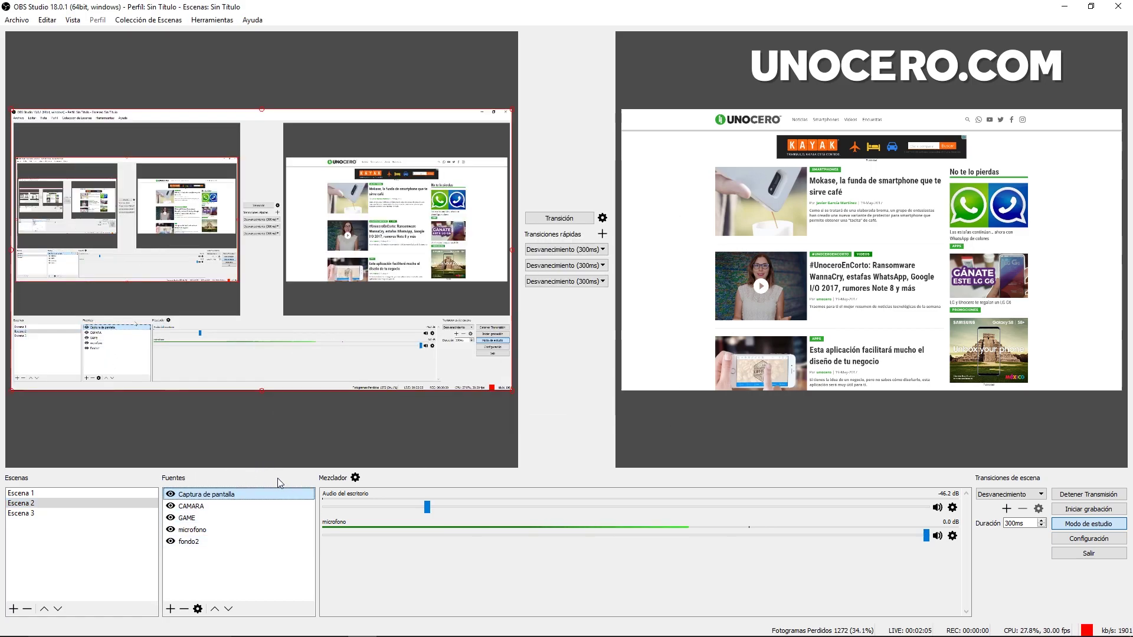
{"action": "left_click", "coordinate": [228, 609]}
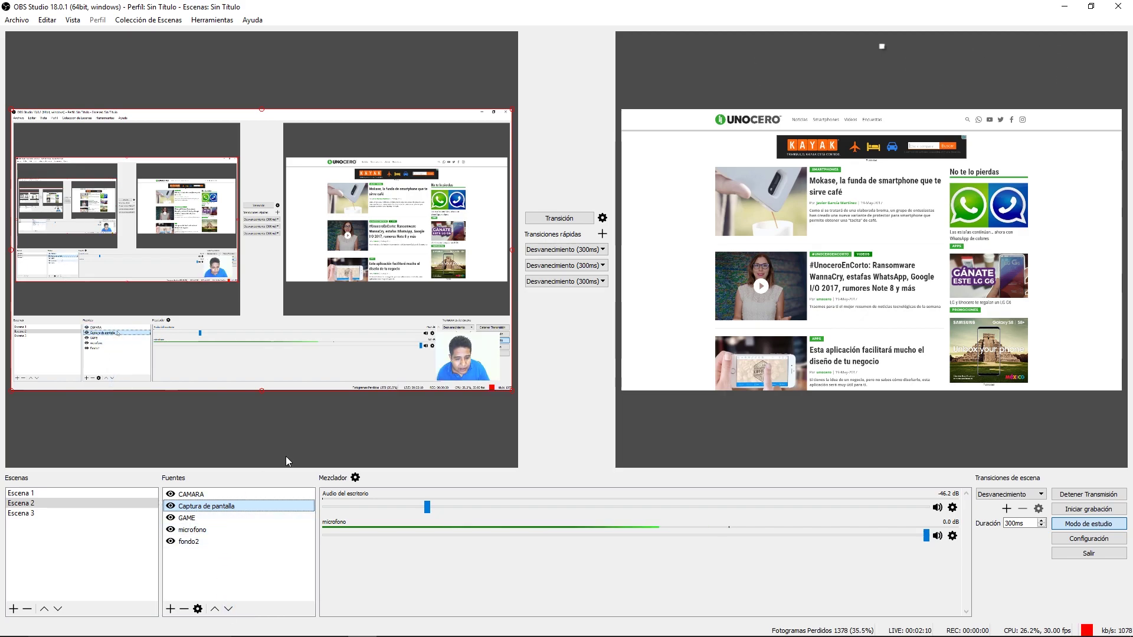
{"action": "left_click", "coordinate": [458, 366]}
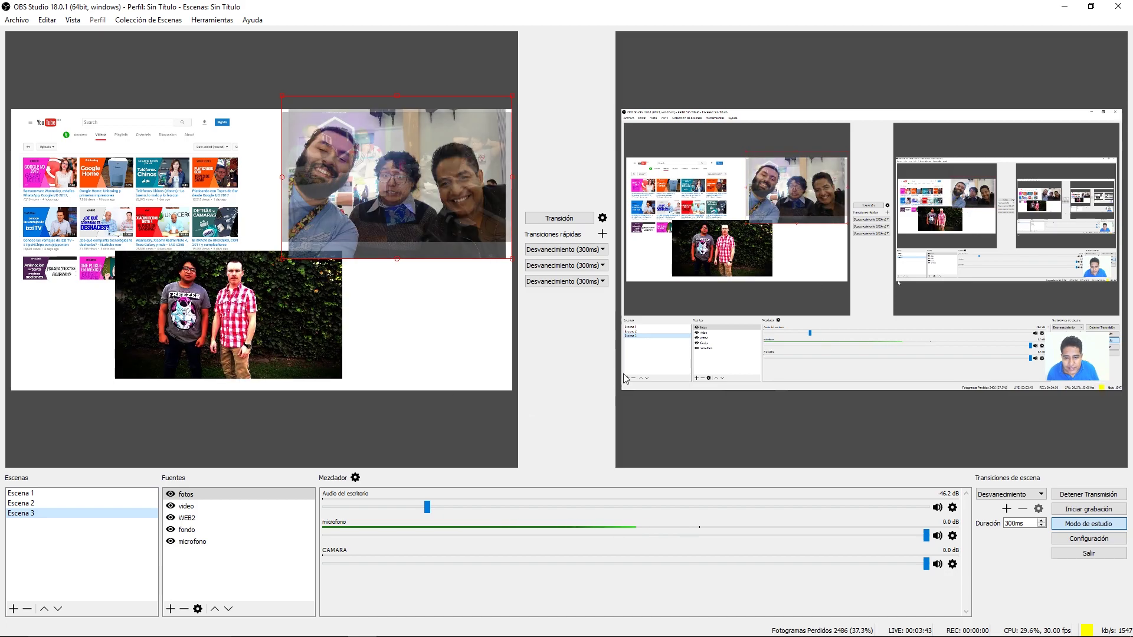
Transition Escena 3 to the live output.
{"action": "left_click", "coordinate": [570, 220]}
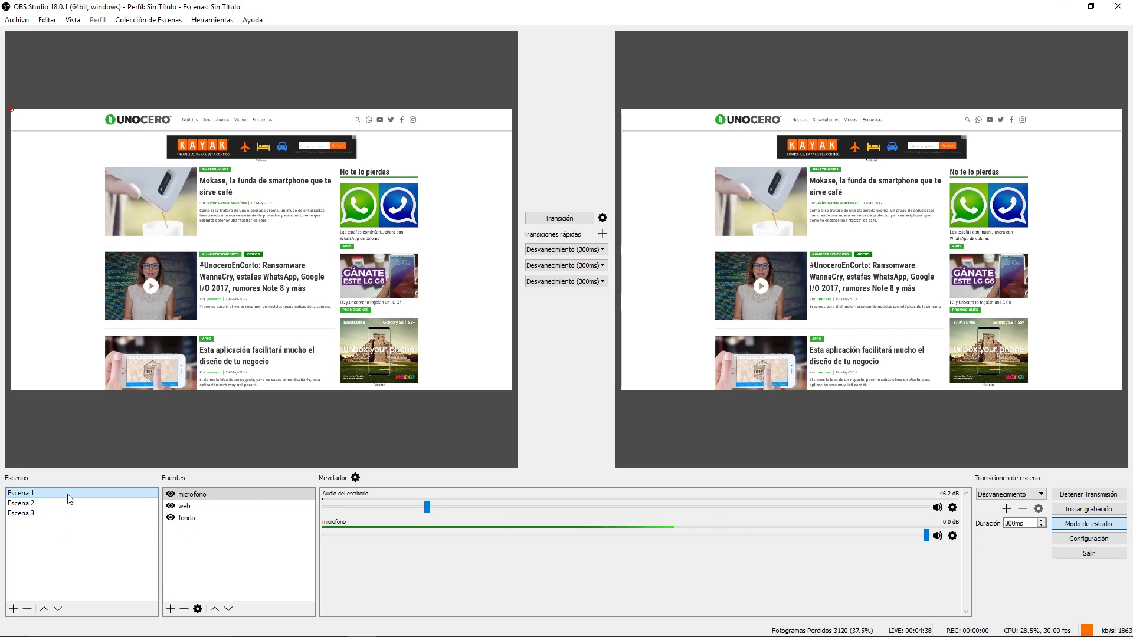
Add a media source named pleca to Escena 1 with the pleca movie from ELEMENTOS GRAFICOS, and transition the scene to the live output.
{"action": "left_click", "coordinate": [171, 608]}
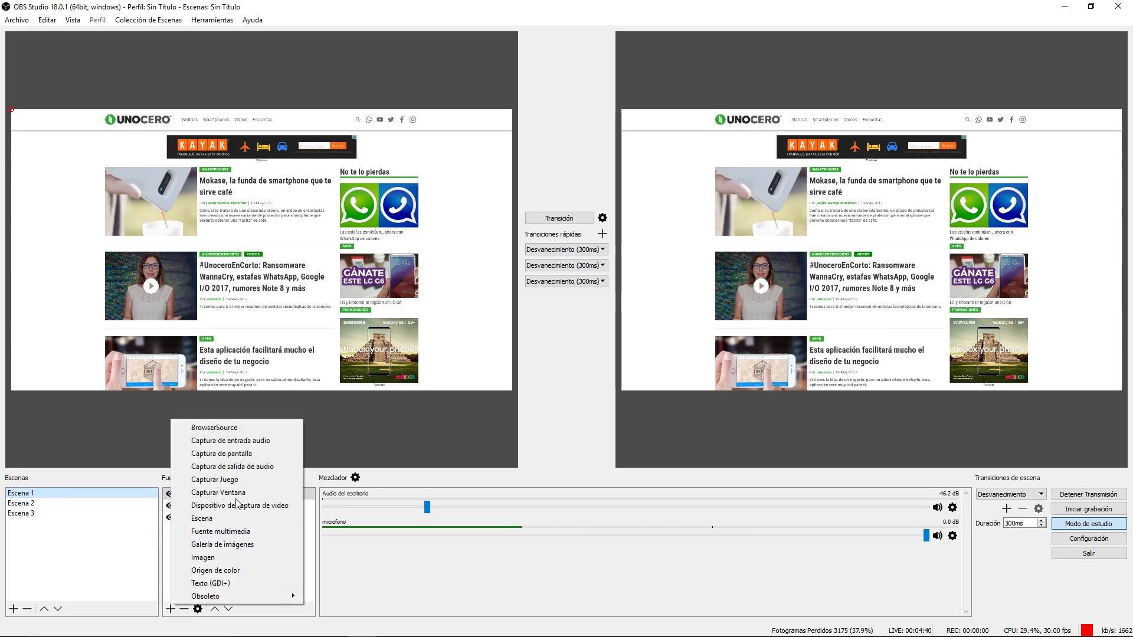
{"action": "left_click", "coordinate": [248, 533]}
{"action": "type", "text": "pleca"}
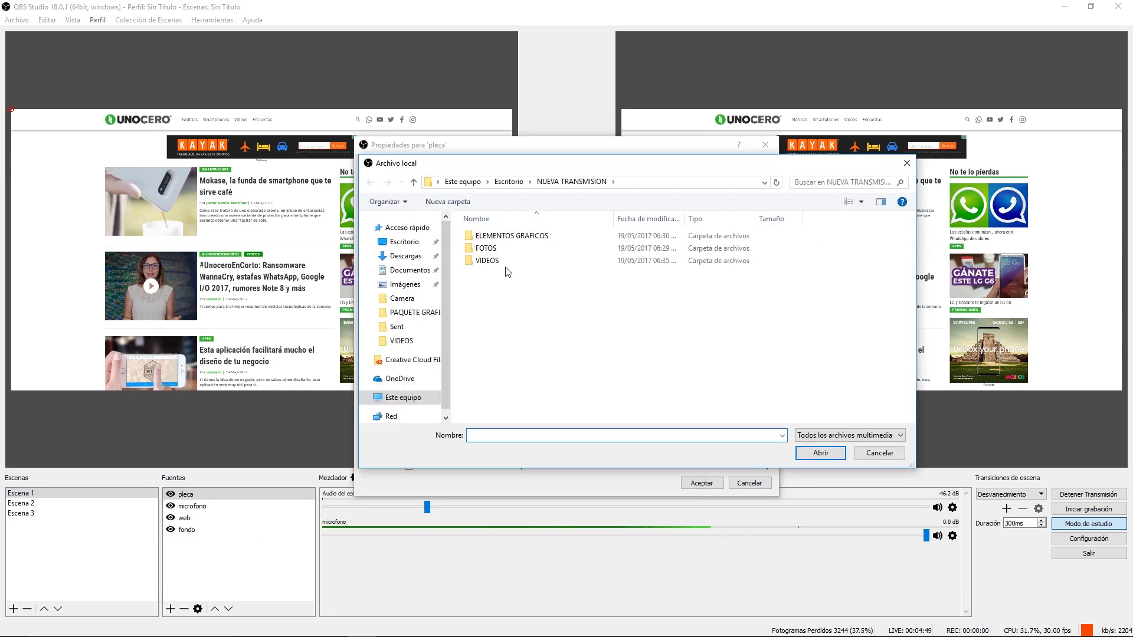
{"action": "double_click", "coordinate": [507, 236]}
{"action": "left_click", "coordinate": [584, 244]}
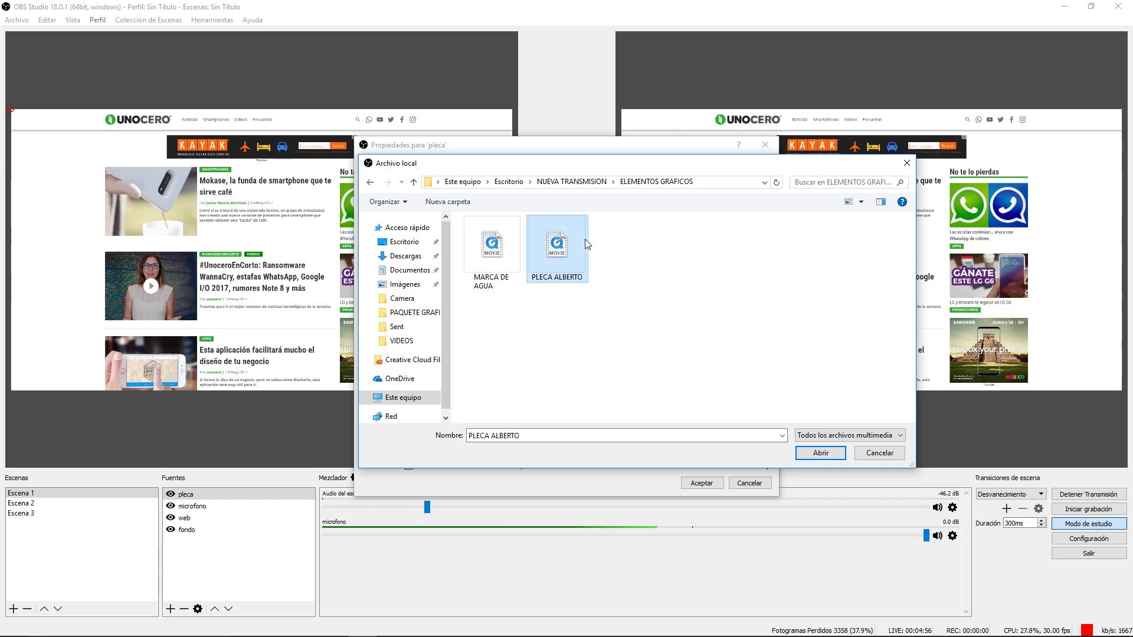
{"action": "key", "text": "Return"}
{"action": "key", "text": "Return"}
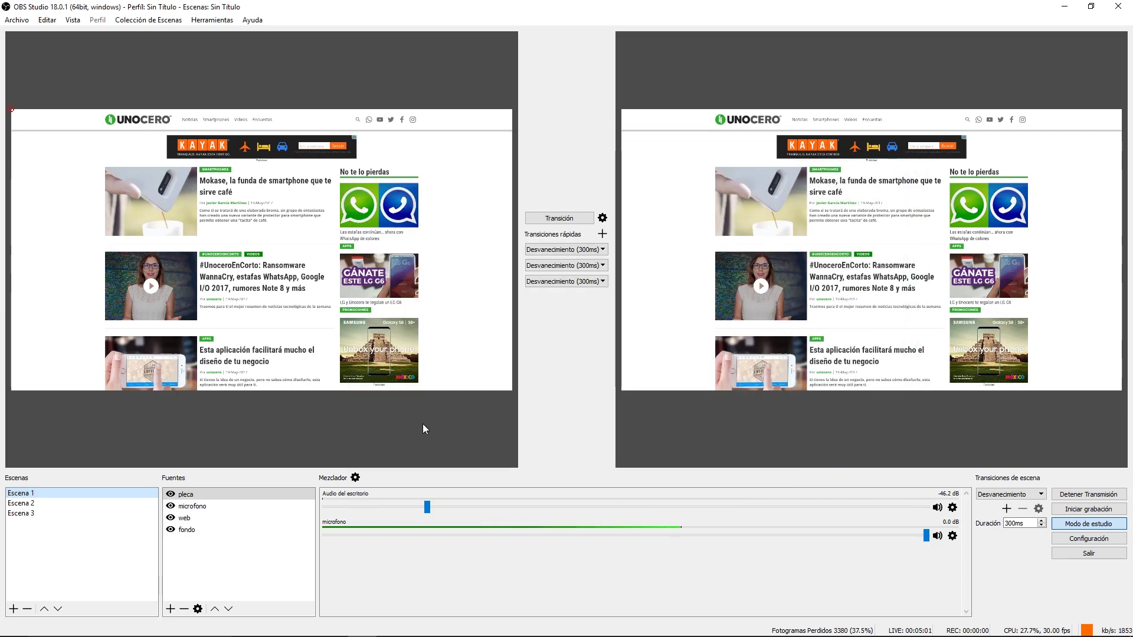
{"action": "left_click", "coordinate": [183, 493]}
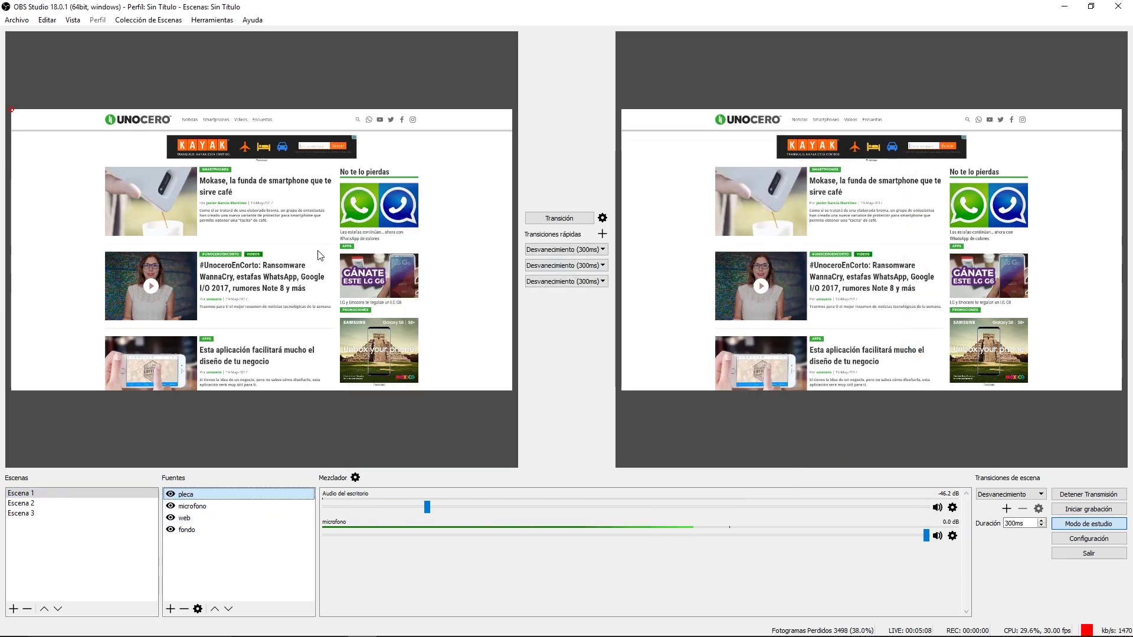
{"action": "left_click", "coordinate": [558, 218]}
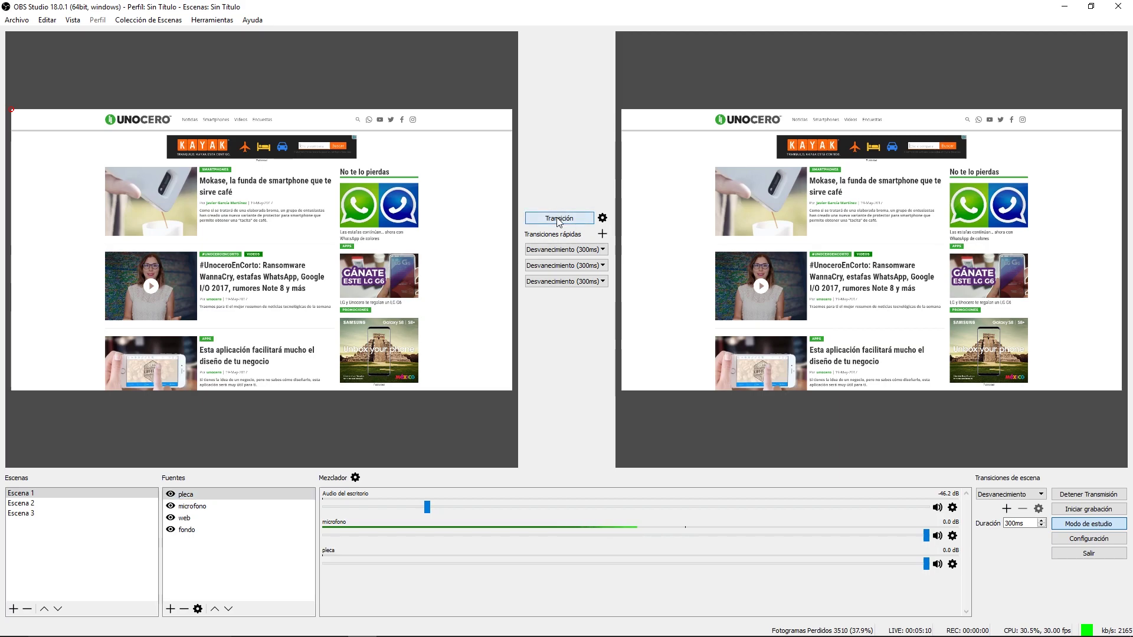